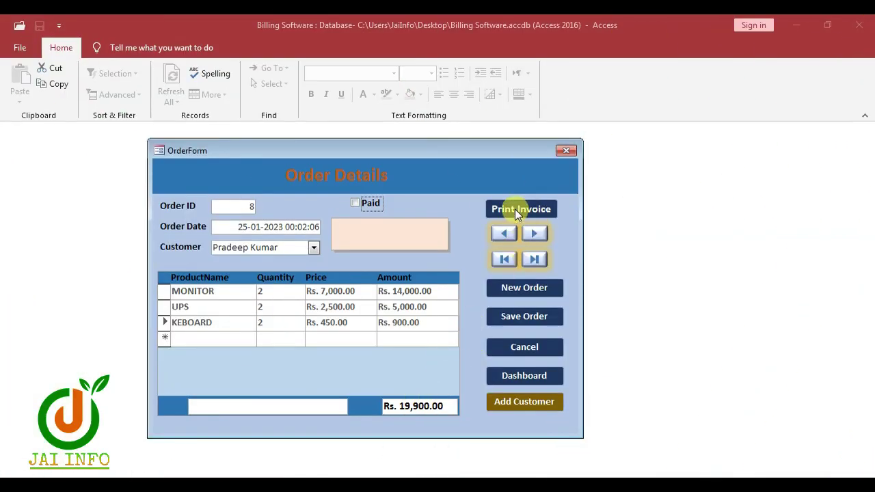
Step: Preview the current order's invoice, zooming in on customer details, product lines and the footer
{"action": "left_click", "coordinate": [518, 209]}
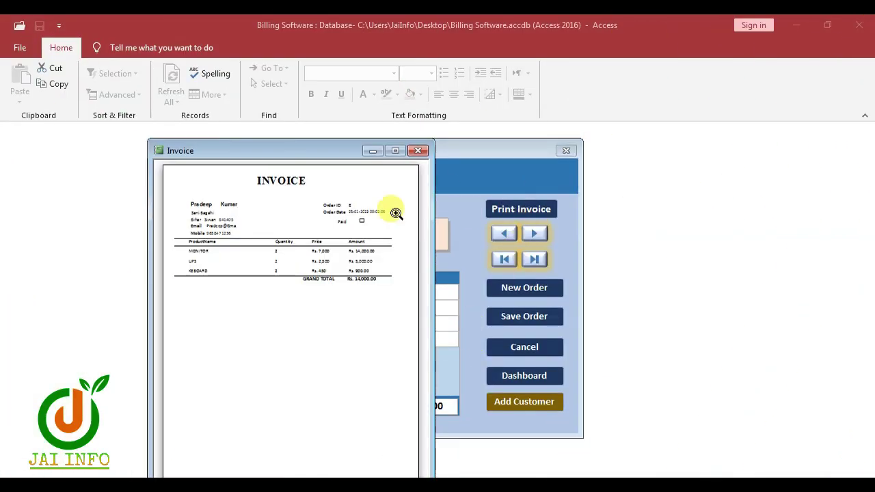
{"action": "left_click", "coordinate": [293, 254]}
{"action": "left_click", "coordinate": [371, 226]}
{"action": "left_click", "coordinate": [202, 148]}
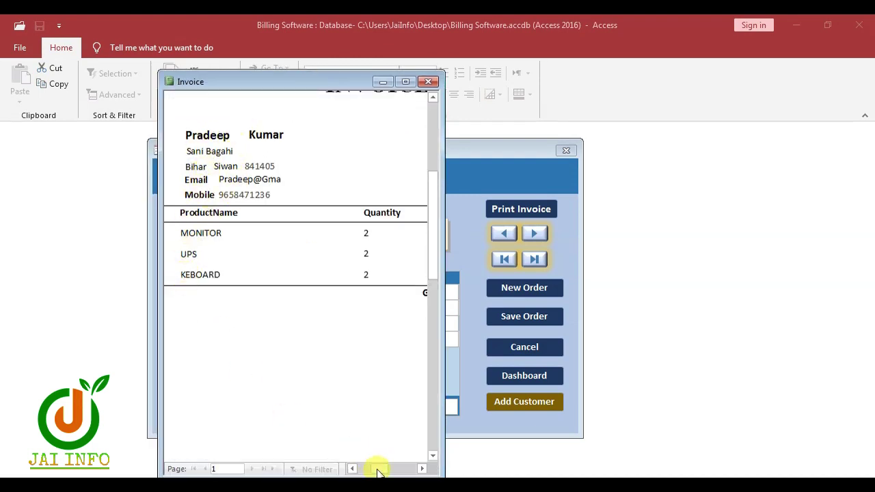
{"action": "left_click_drag", "start_coordinate": [371, 469], "coordinate": [393, 469]}
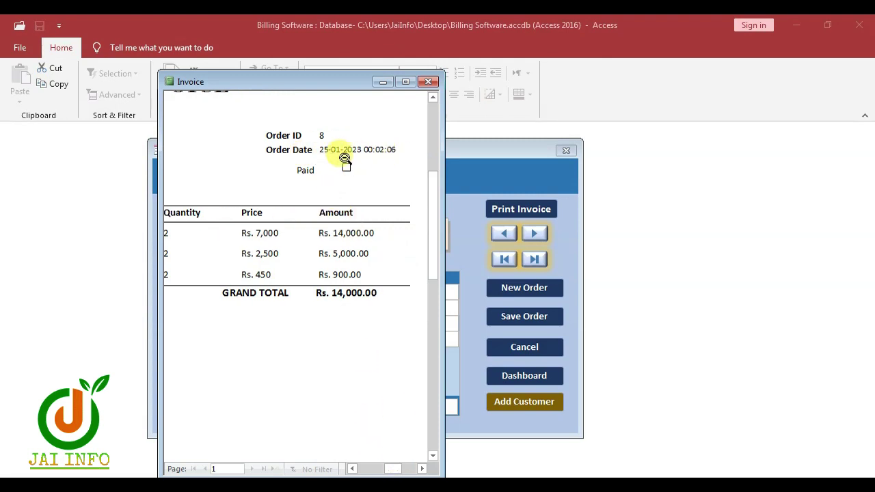
{"action": "left_click", "coordinate": [414, 263]}
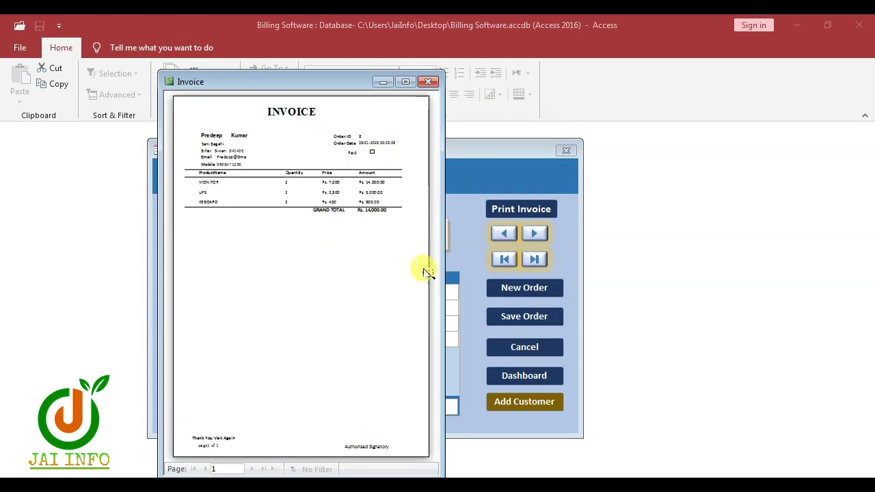
{"action": "left_click", "coordinate": [333, 410]}
{"action": "left_click", "coordinate": [358, 468]}
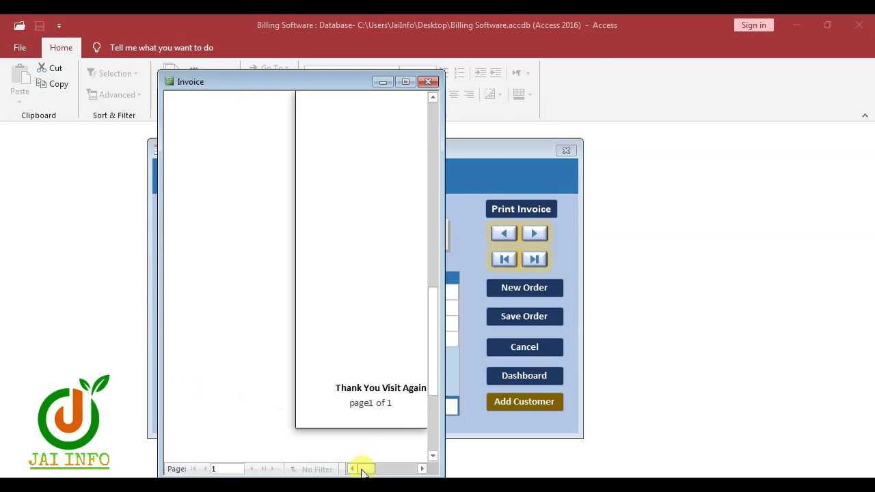
{"action": "left_click", "coordinate": [358, 468]}
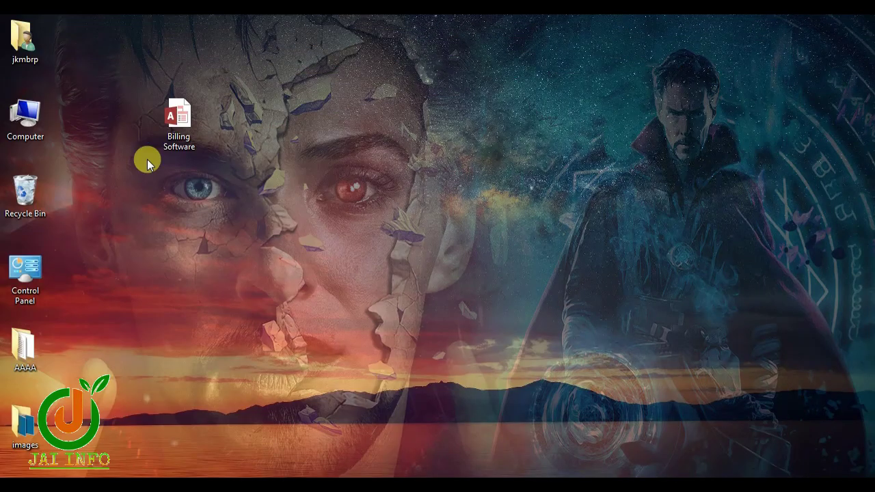
Step: Open the Billing Software database from its desktop icon
{"action": "right_click", "coordinate": [176, 115]}
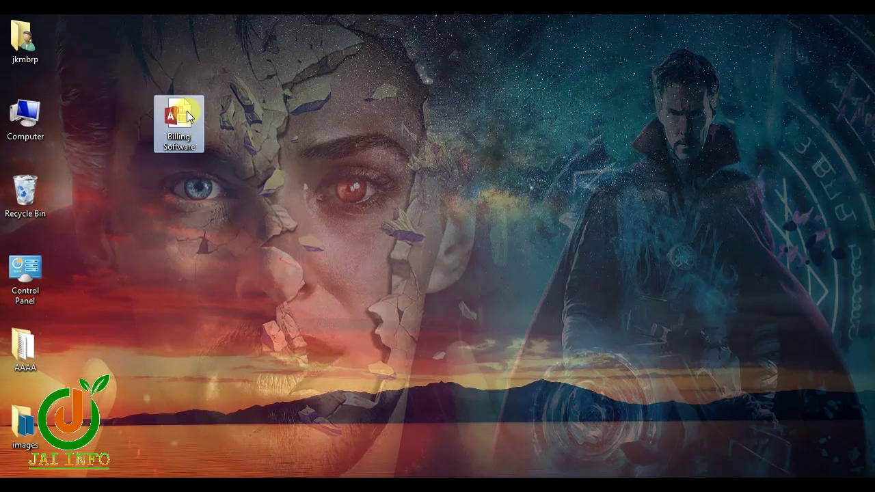
{"action": "left_click", "coordinate": [208, 120]}
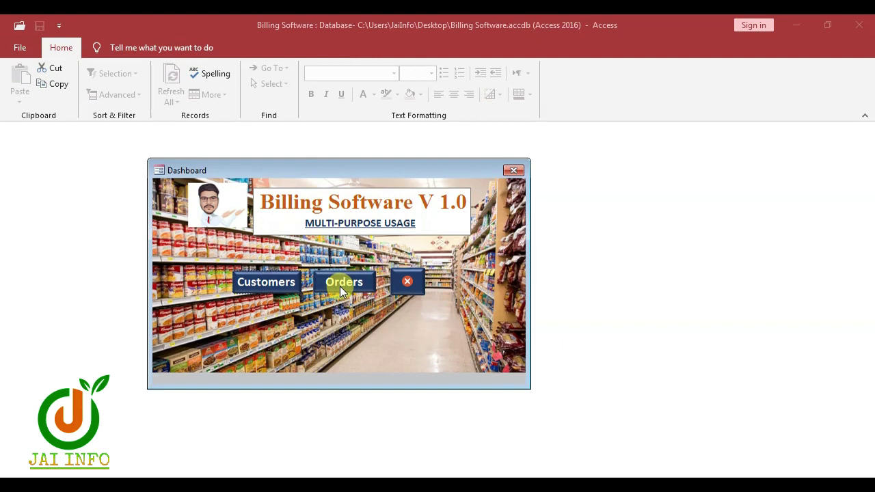
Step: Go to the order form and create a new order dated 25-01-2023
{"action": "left_click", "coordinate": [341, 290]}
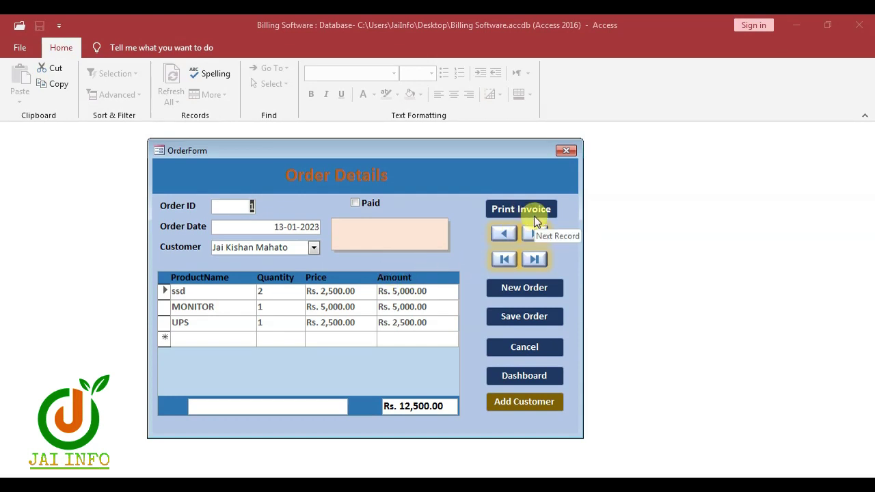
{"action": "left_click", "coordinate": [534, 289]}
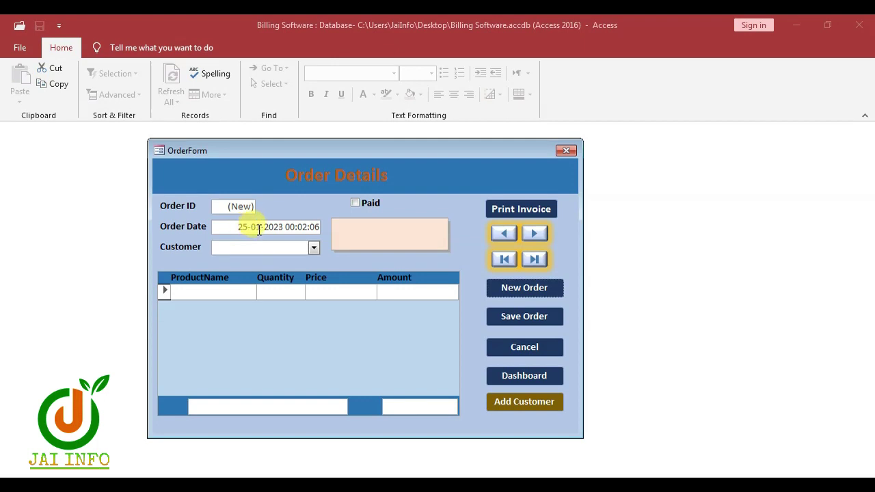
Step: Assign the new order to an existing customer from the Customer list
{"action": "left_click", "coordinate": [316, 248]}
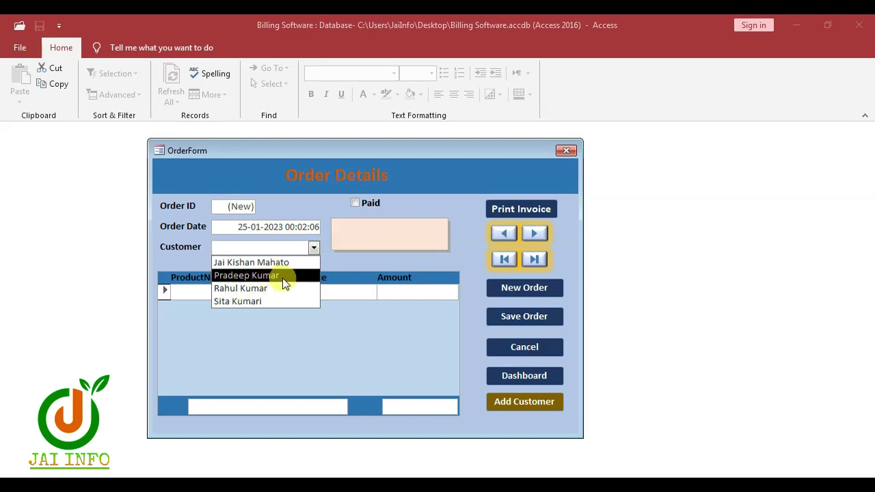
{"action": "left_click", "coordinate": [266, 280]}
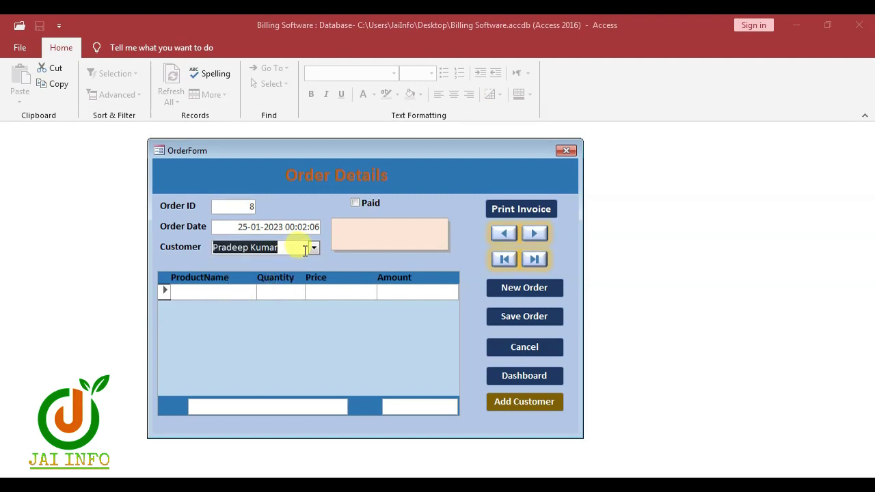
{"action": "key", "text": "Tab"}
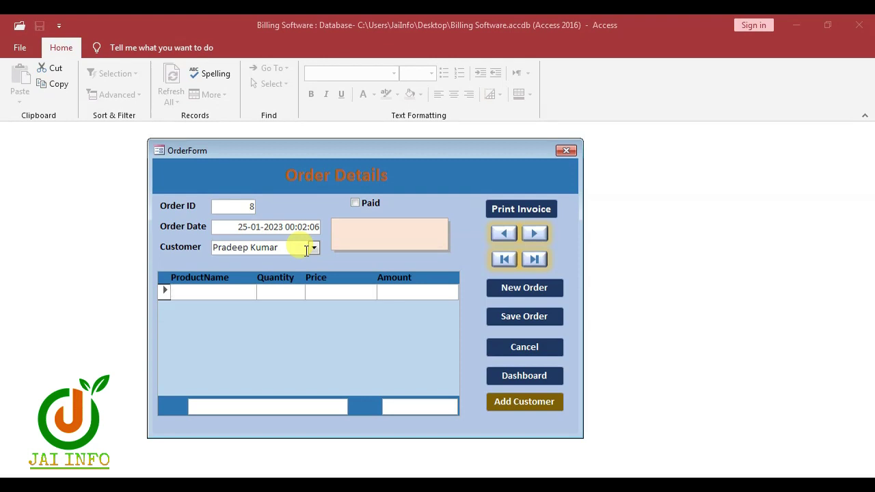
Step: Add a MONITOR line with quantity 2 at Rs. 7,000, amount Rs. 14,000
{"action": "type", "text": "MONITOR"}
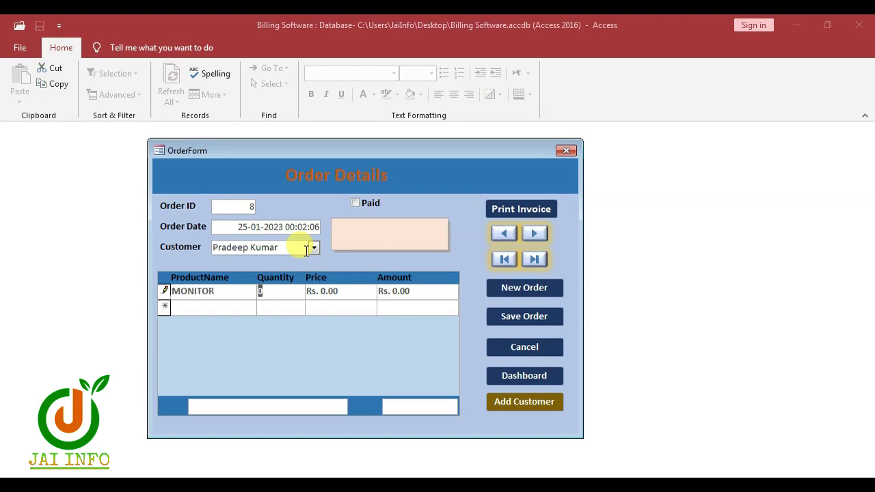
{"action": "key", "text": "Tab"}
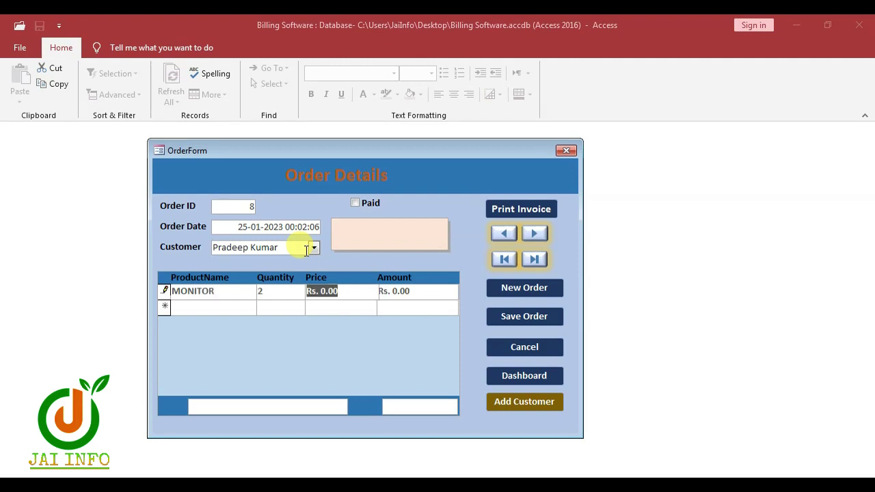
{"action": "type", "text": "7000"}
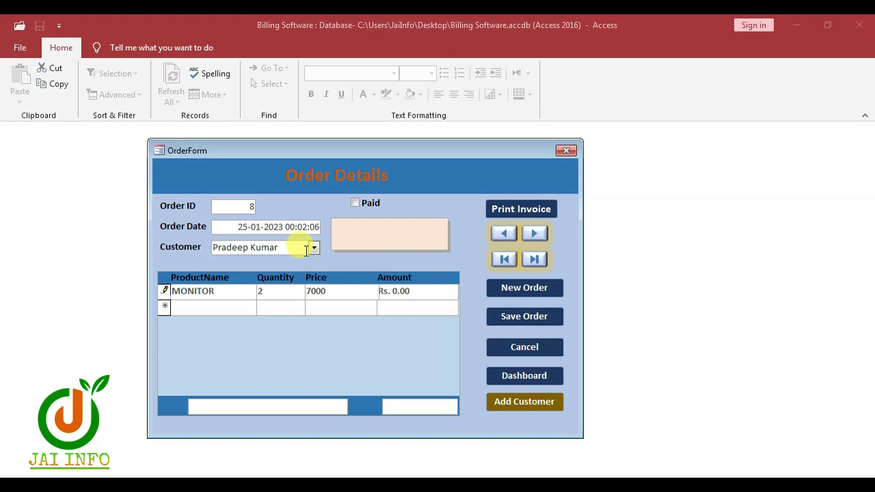
{"action": "key", "text": "Tab"}
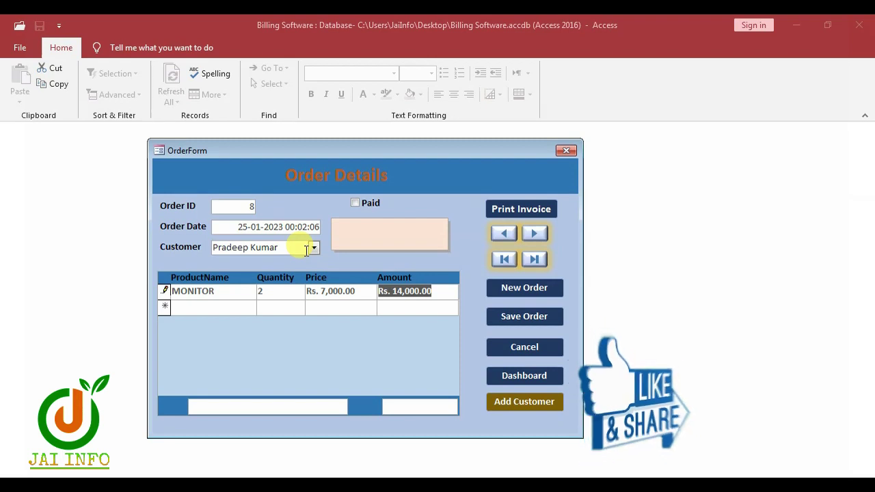
{"action": "key", "text": "Tab"}
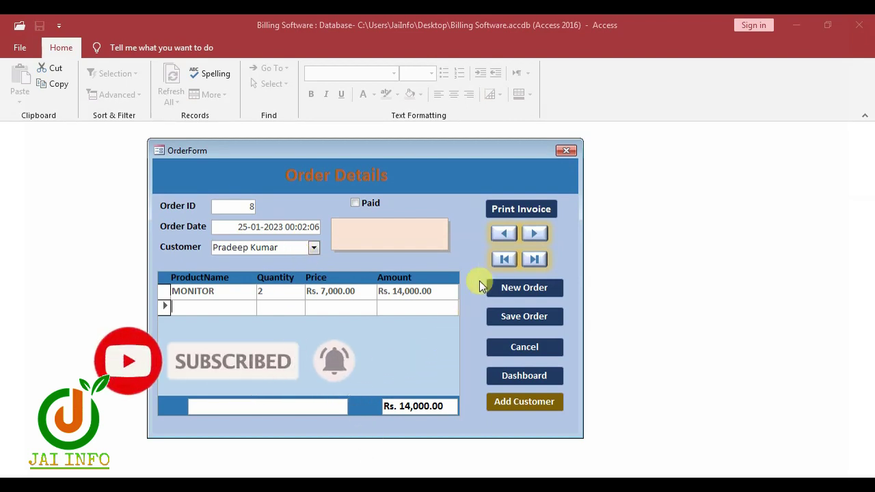
Step: Add a UPS line with quantity 2 at Rs. 2,500
{"action": "left_click", "coordinate": [514, 210]}
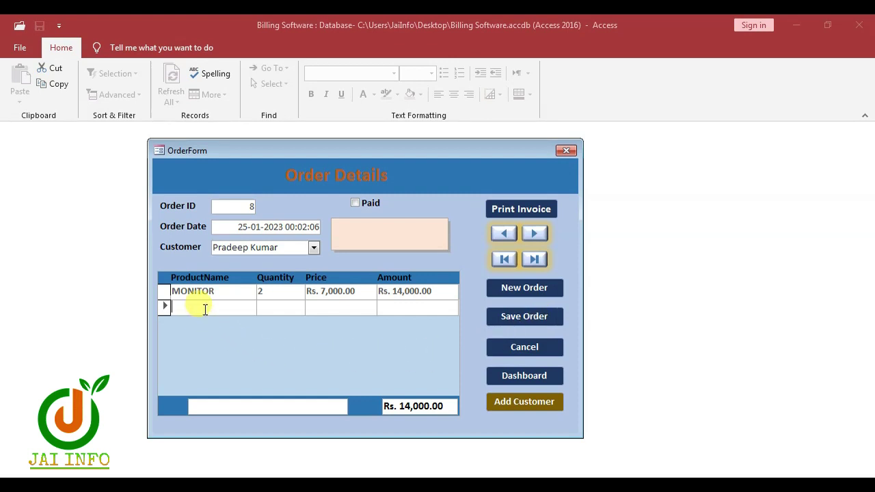
{"action": "type", "text": "UPS"}
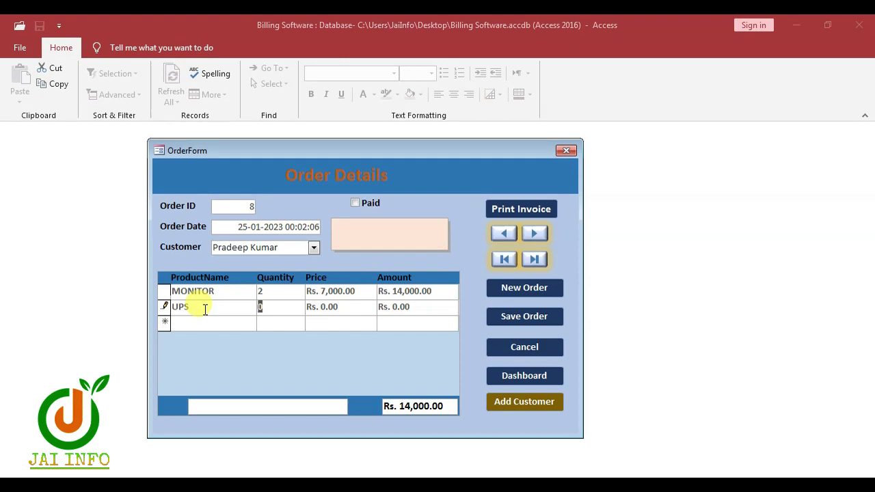
{"action": "key", "text": "Tab"}
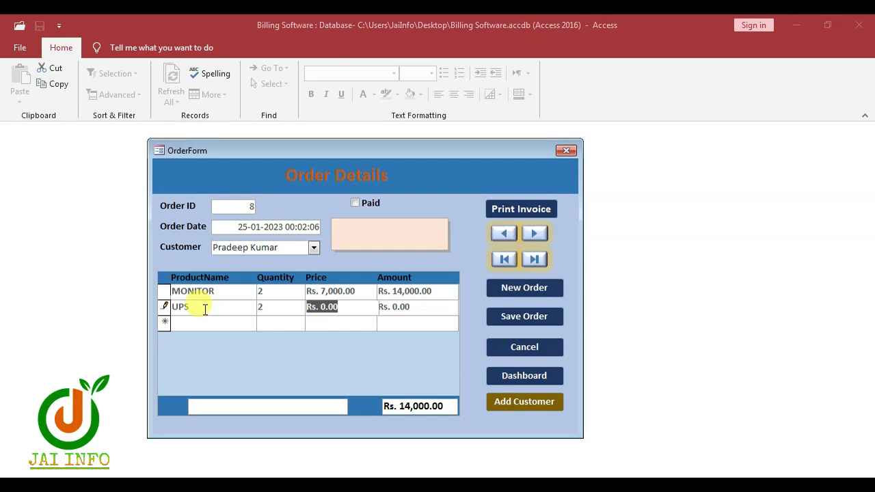
{"action": "type", "text": "2500"}
{"action": "key", "text": "Tab"}
{"action": "key", "text": "Tab"}
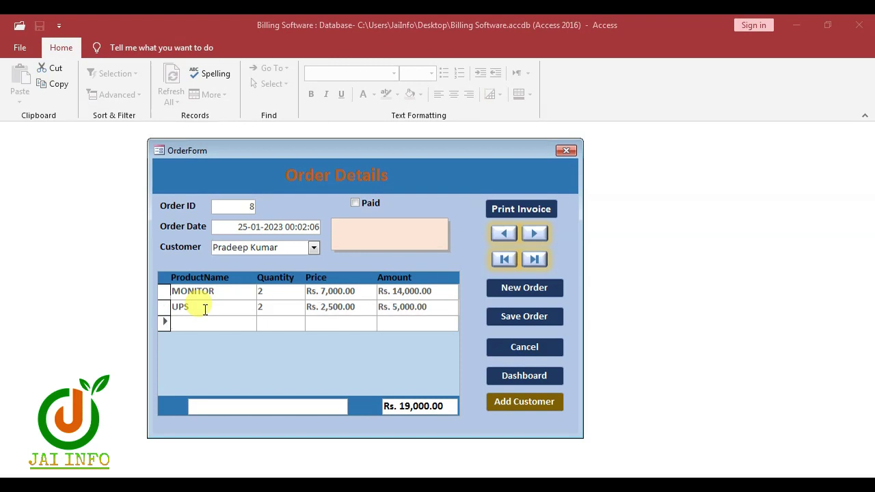
Step: Add a KEBOARD line, 2 at Rs. 450, and save the order totalling Rs. 19,900
{"action": "type", "text": "KEBOARD"}
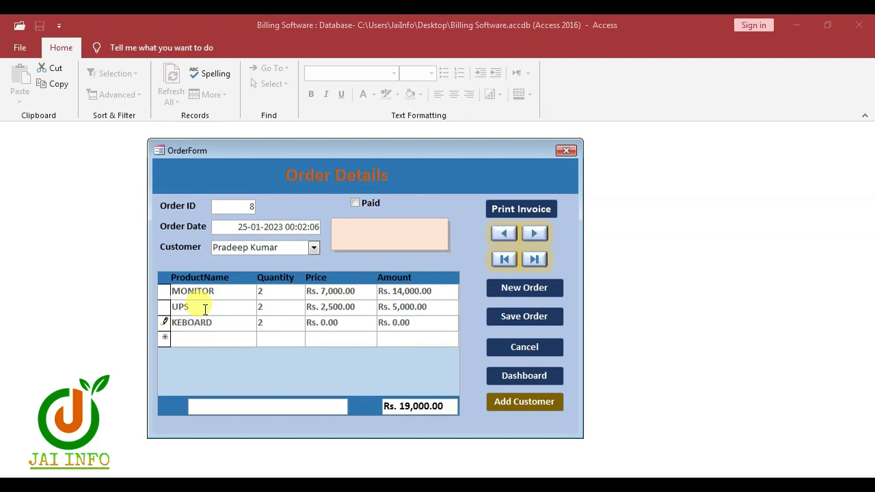
{"action": "key", "text": "Tab"}
{"action": "type", "text": "45"}
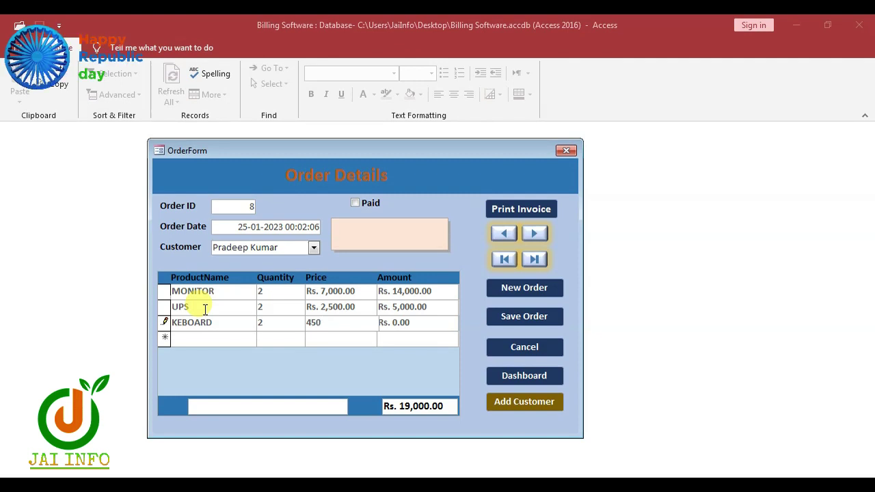
{"action": "type", "text": "0"}
{"action": "key", "text": "Tab"}
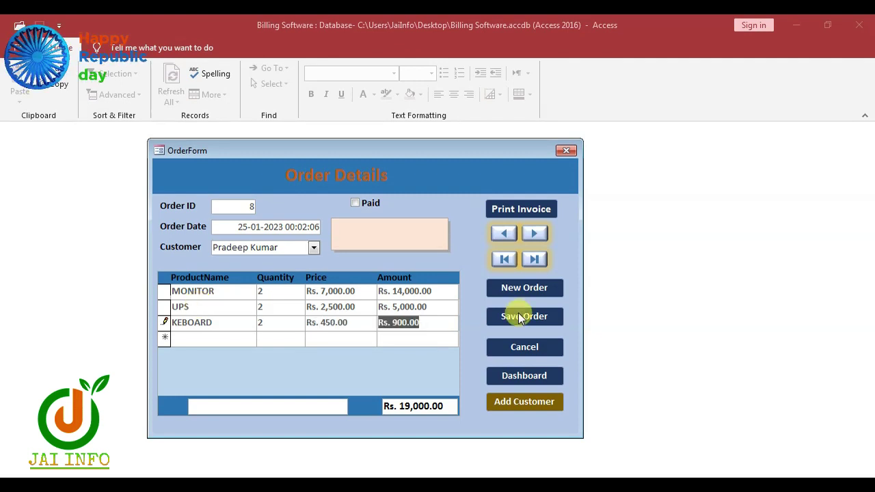
{"action": "left_click", "coordinate": [540, 317]}
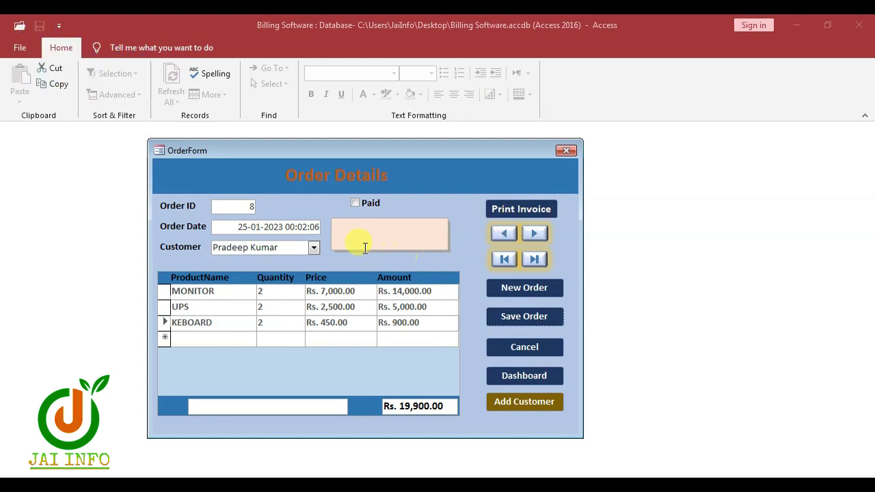
Step: Toggle the Paid checkbox and open the Invoice preview for order 8
{"action": "left_click", "coordinate": [355, 205]}
{"action": "left_click", "coordinate": [519, 210]}
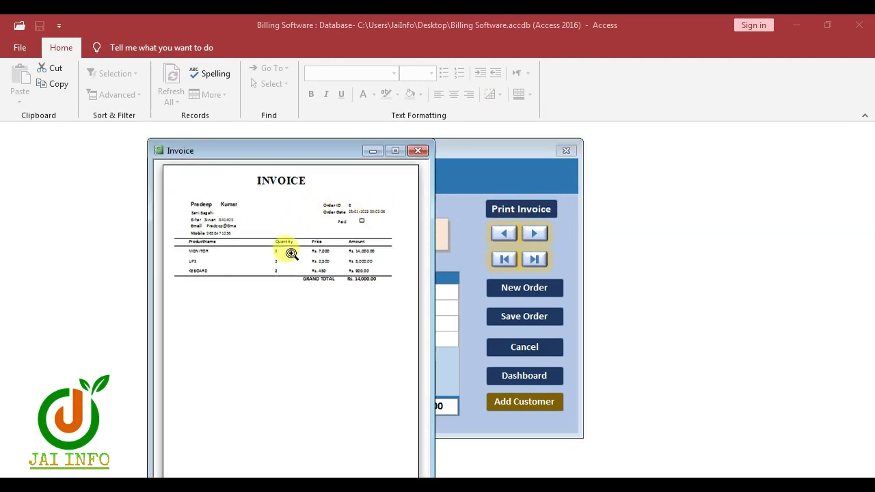
Step: Zoom into order 8's invoice to check the customer details and product lines
{"action": "left_click", "coordinate": [291, 254]}
{"action": "left_click", "coordinate": [380, 189]}
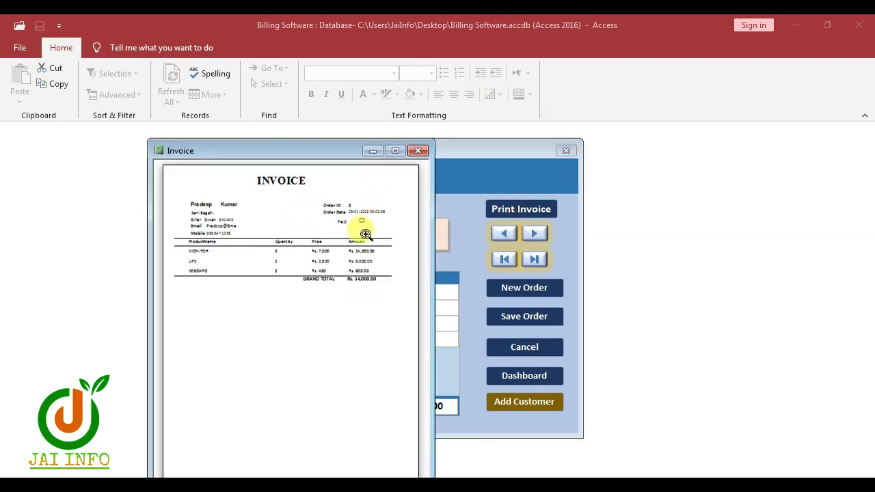
{"action": "left_click_drag", "start_coordinate": [312, 152], "coordinate": [322, 86]}
{"action": "left_click", "coordinate": [219, 139]}
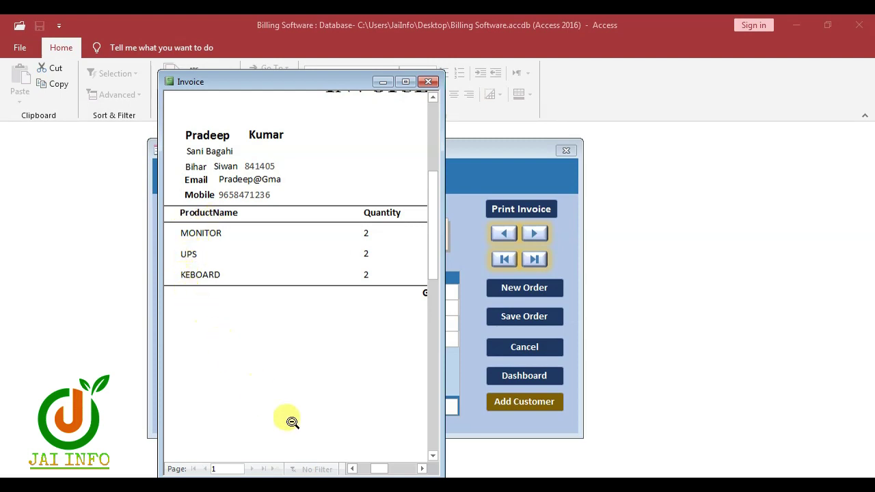
{"action": "left_click_drag", "start_coordinate": [378, 472], "coordinate": [387, 469]}
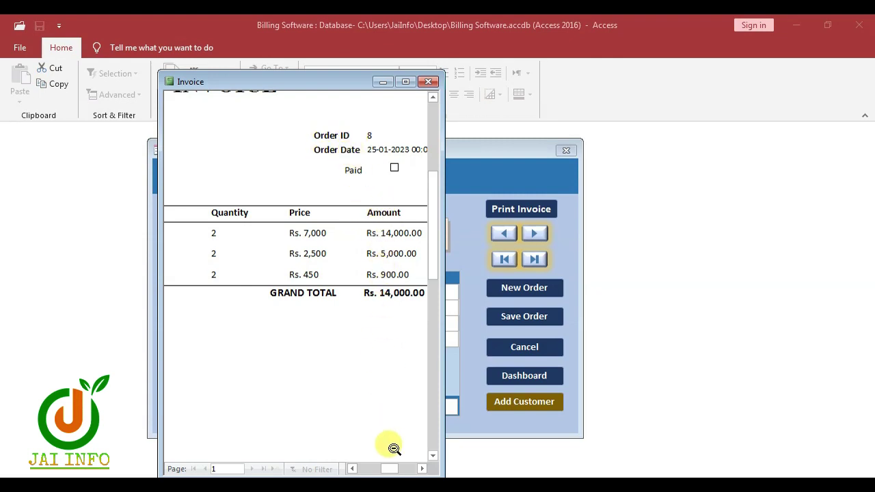
{"action": "left_click_drag", "start_coordinate": [390, 469], "coordinate": [395, 471]}
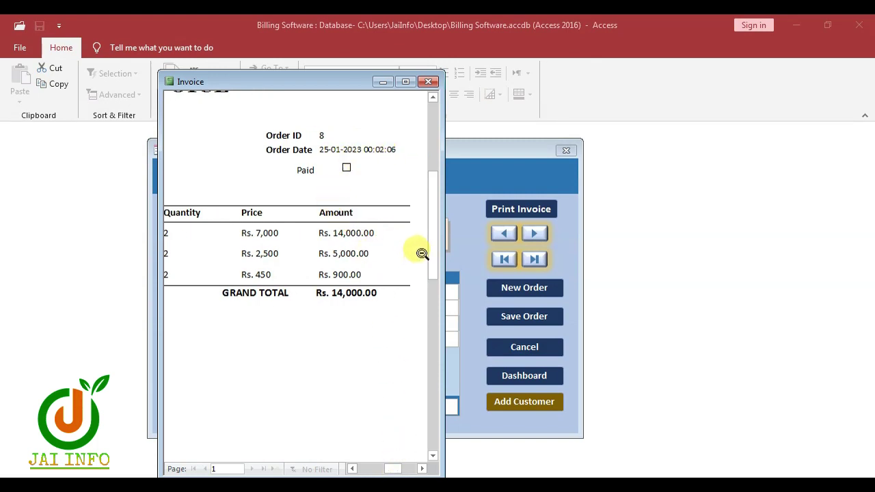
Step: Check the invoice's signature and thank-you footer, then close the preview
{"action": "left_click", "coordinate": [421, 249]}
{"action": "left_click", "coordinate": [386, 448]}
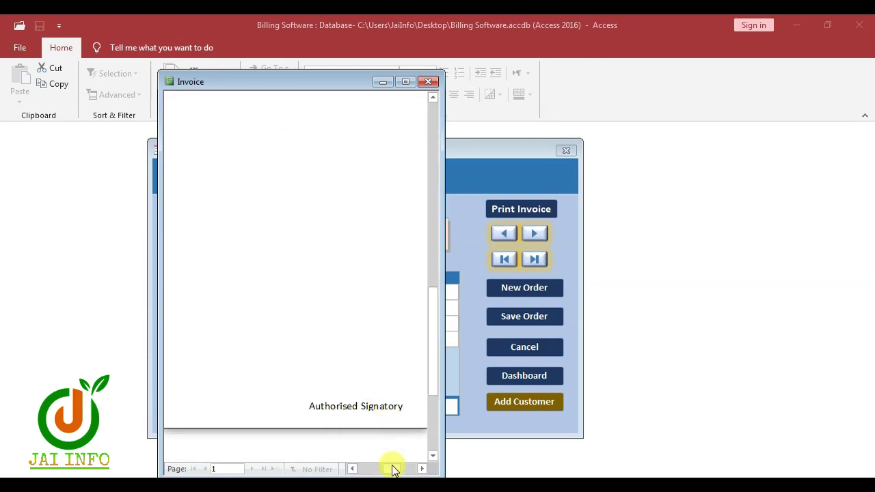
{"action": "left_click_drag", "start_coordinate": [392, 468], "coordinate": [363, 468]}
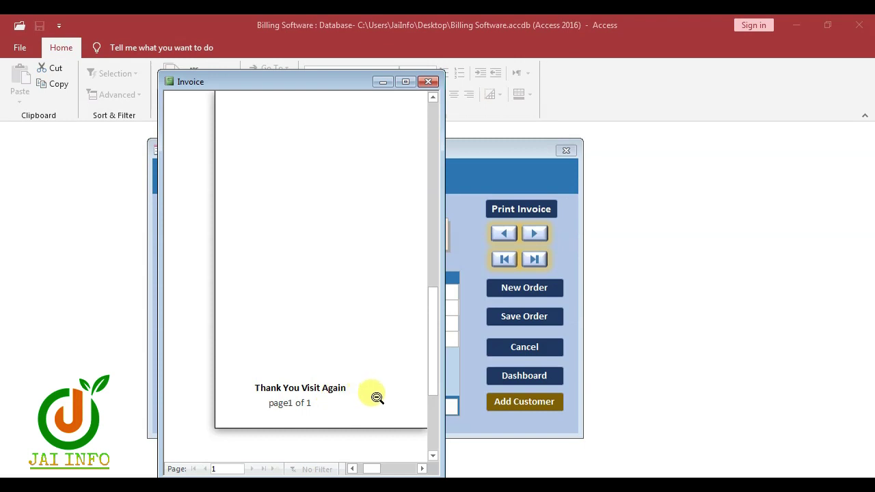
{"action": "left_click", "coordinate": [428, 82]}
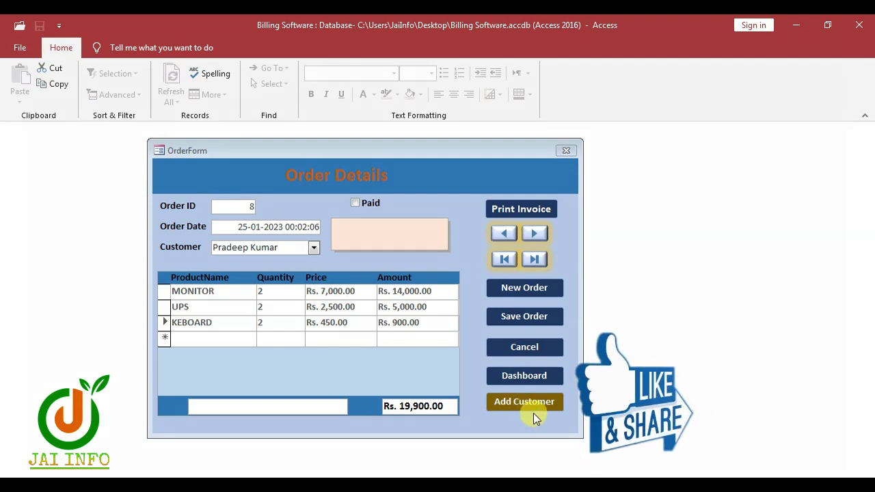
Step: Move to the second customer and display their order 2 dated 19-01-2023, totalling Rs. 19,200
{"action": "left_click", "coordinate": [565, 151]}
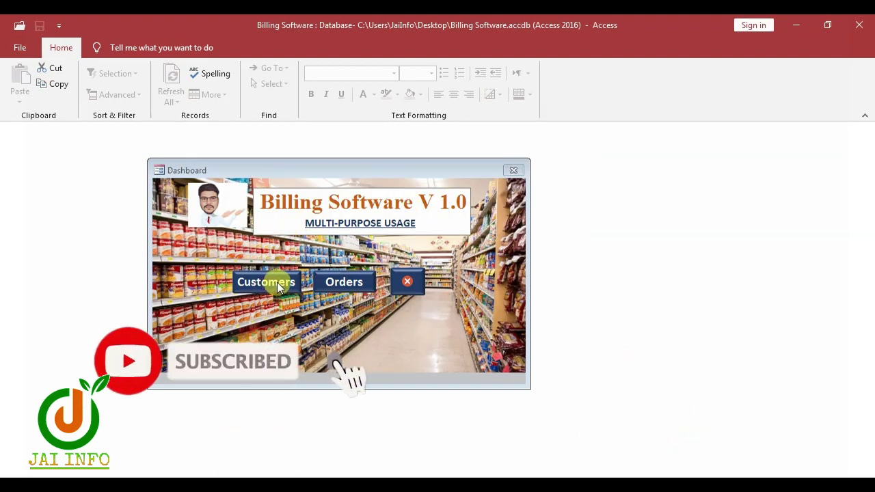
{"action": "left_click", "coordinate": [277, 282]}
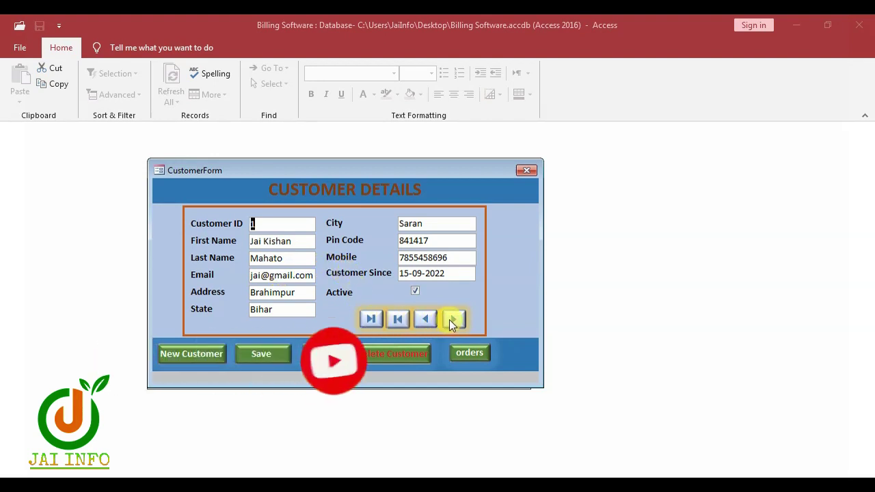
{"action": "left_click", "coordinate": [454, 319]}
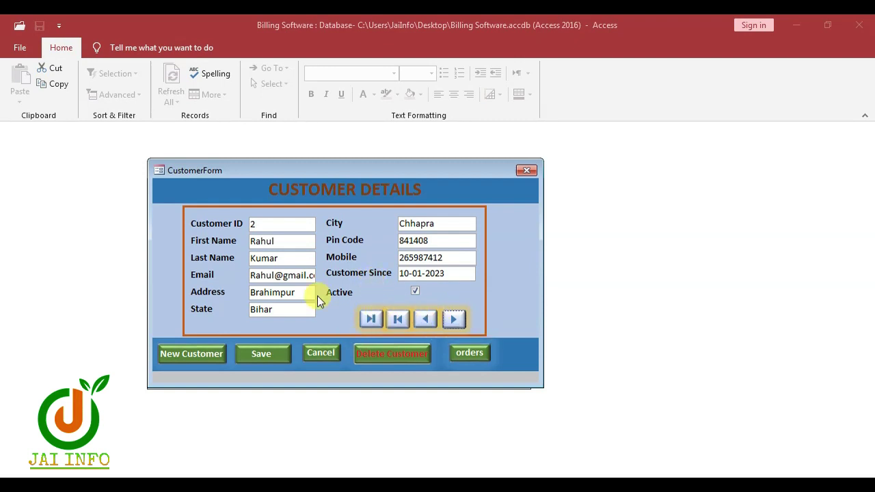
{"action": "left_click", "coordinate": [471, 355]}
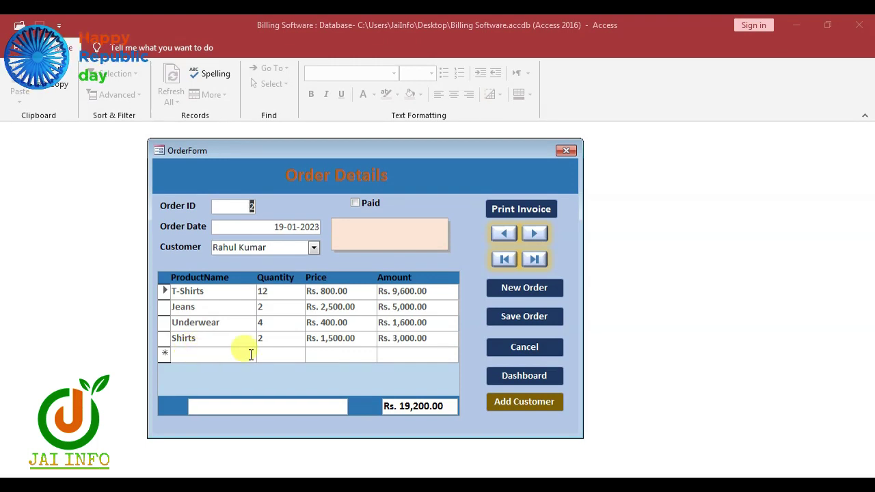
{"action": "left_click", "coordinate": [513, 212]}
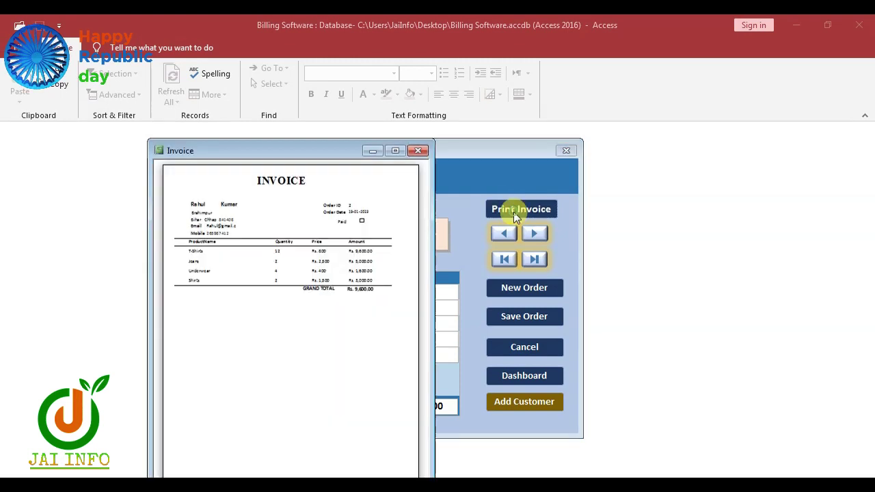
{"action": "left_click", "coordinate": [262, 244]}
{"action": "left_click", "coordinate": [172, 277]}
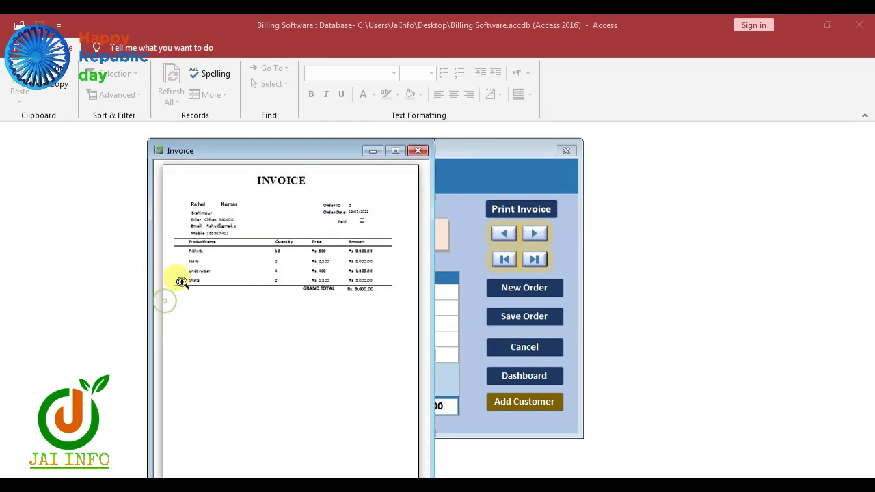
{"action": "left_click", "coordinate": [181, 272]}
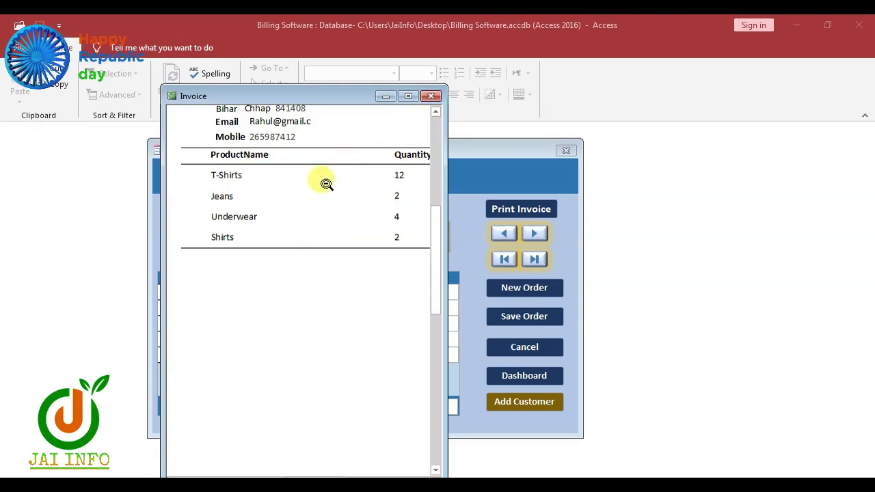
{"action": "key", "text": "Escape"}
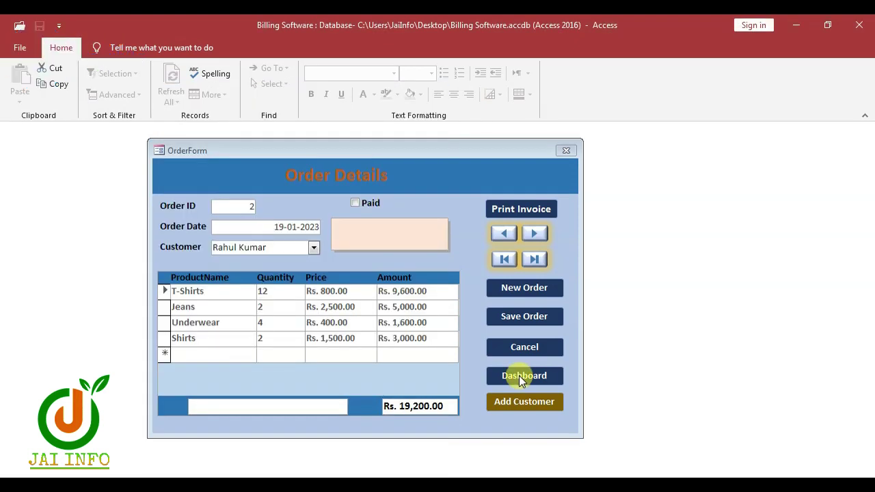
{"action": "left_click", "coordinate": [525, 404]}
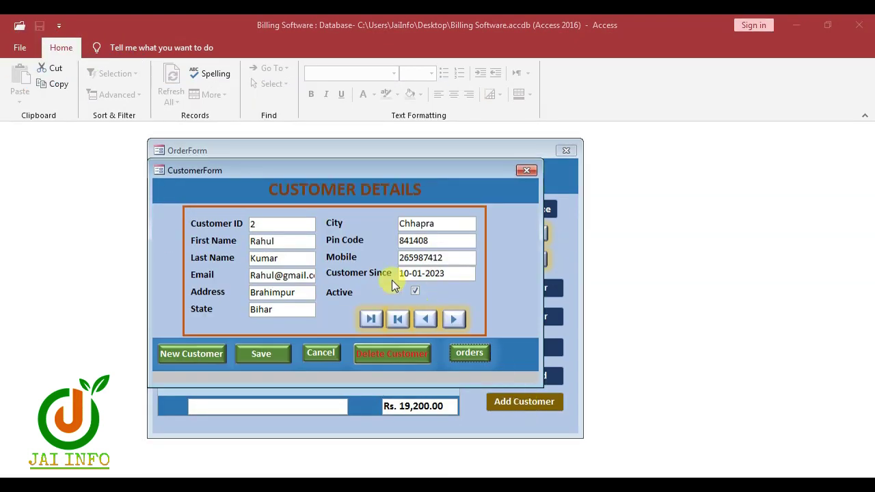
Step: Start a new customer record and enter the customer's name and e-mail address
{"action": "left_click", "coordinate": [200, 358]}
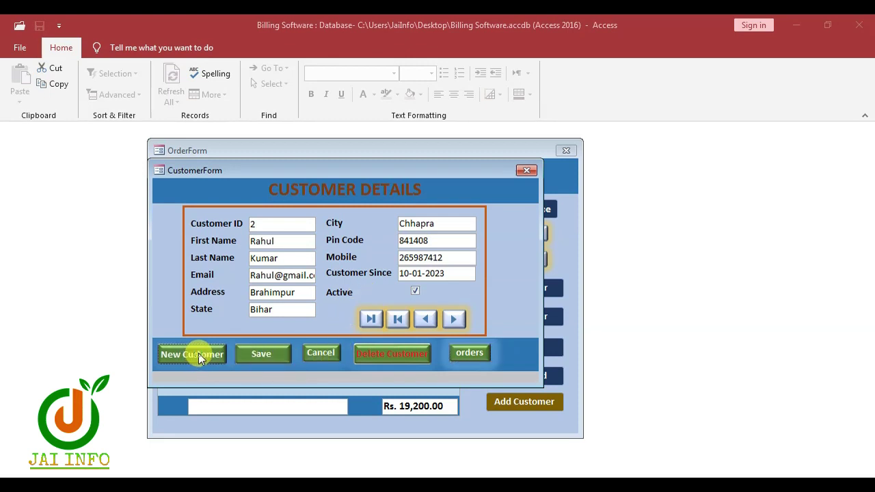
{"action": "left_click", "coordinate": [292, 243]}
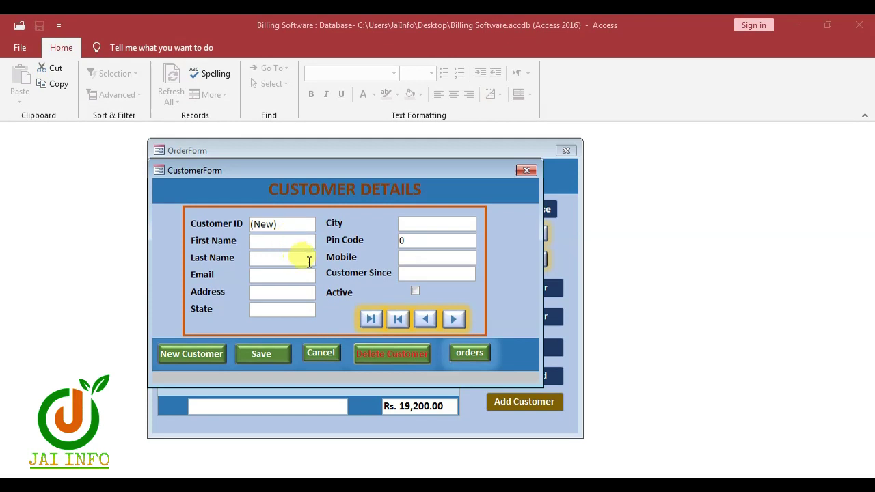
{"action": "type", "text": "S"}
{"action": "type", "text": "SHARMA"}
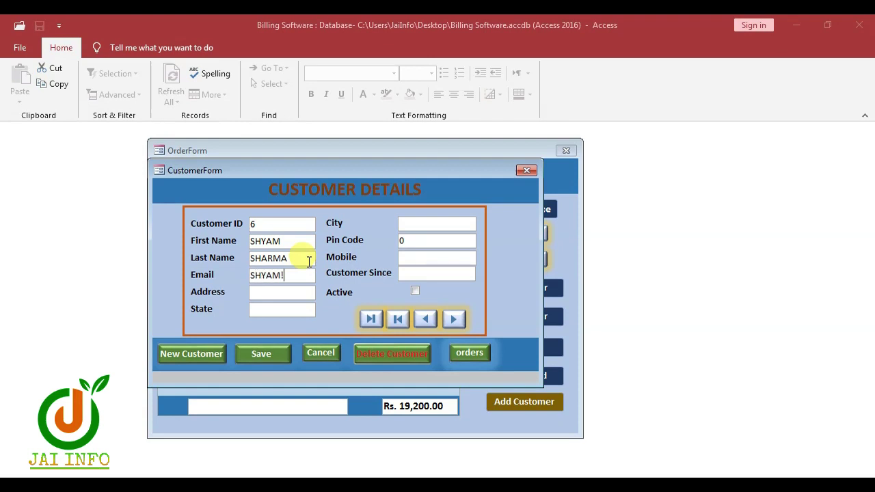
{"action": "key", "text": "Tab"}
Step: Fill in the customer's street address, state, city and pin code
{"action": "key", "text": "Tab"}
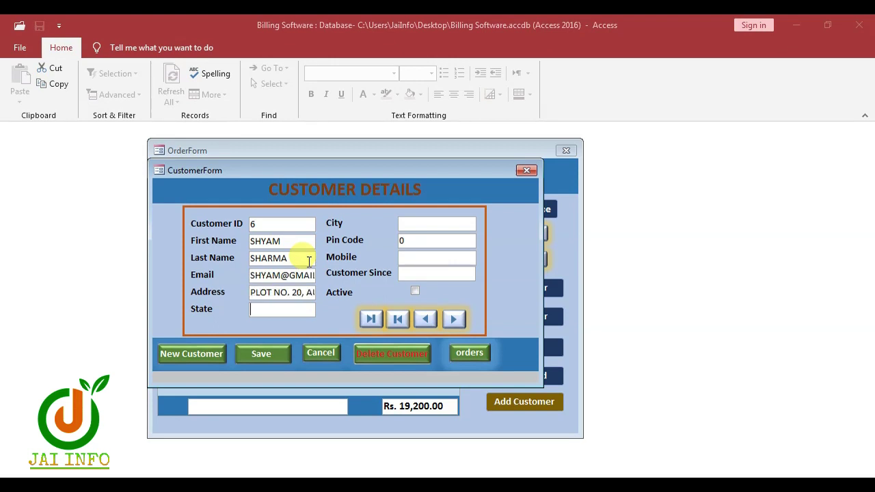
{"action": "type", "text": "KART"}
{"action": "key", "text": "BackSpace"}
{"action": "type", "text": "NATKA"}
{"action": "key", "text": "Tab"}
{"action": "type", "text": "BELGAUM"}
{"action": "key", "text": "Tab"}
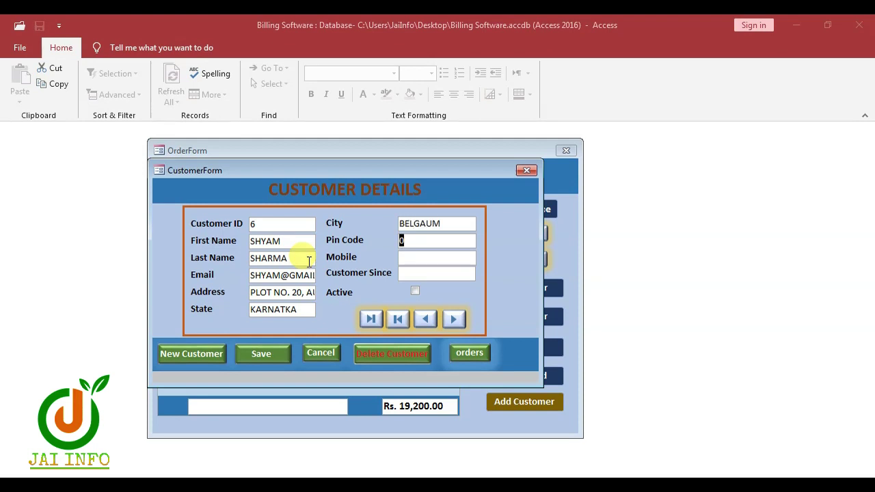
{"action": "type", "text": "59"}
{"action": "type", "text": "900000"}
{"action": "key", "text": "Tab"}
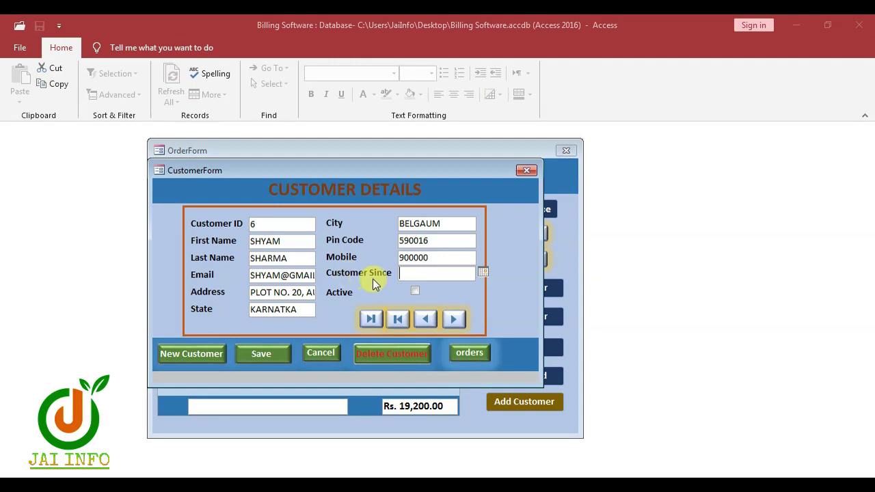
Step: Set Customer Since to 11-01-2023, mark the customer Active, and save the record
{"action": "left_click", "coordinate": [482, 274]}
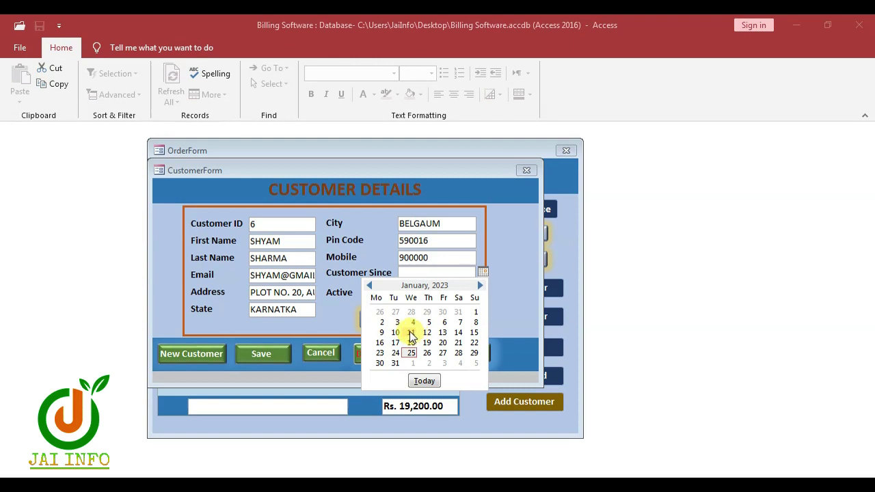
{"action": "left_click", "coordinate": [411, 333]}
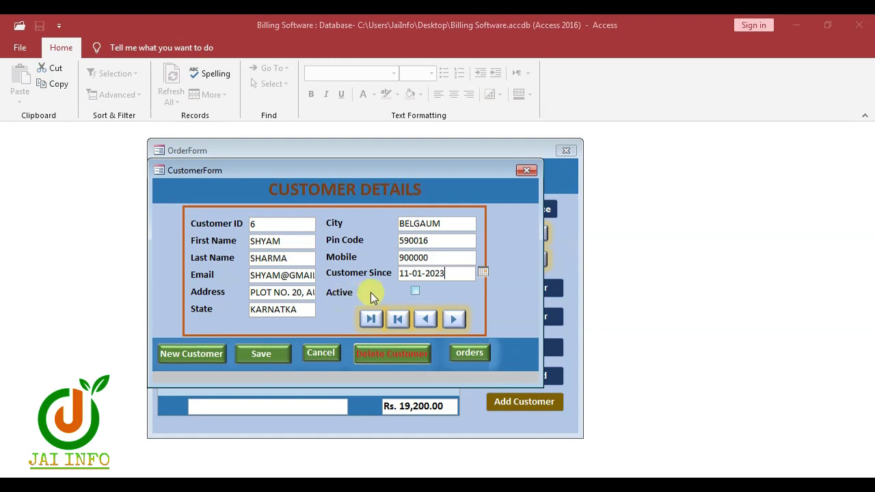
{"action": "left_click", "coordinate": [414, 292]}
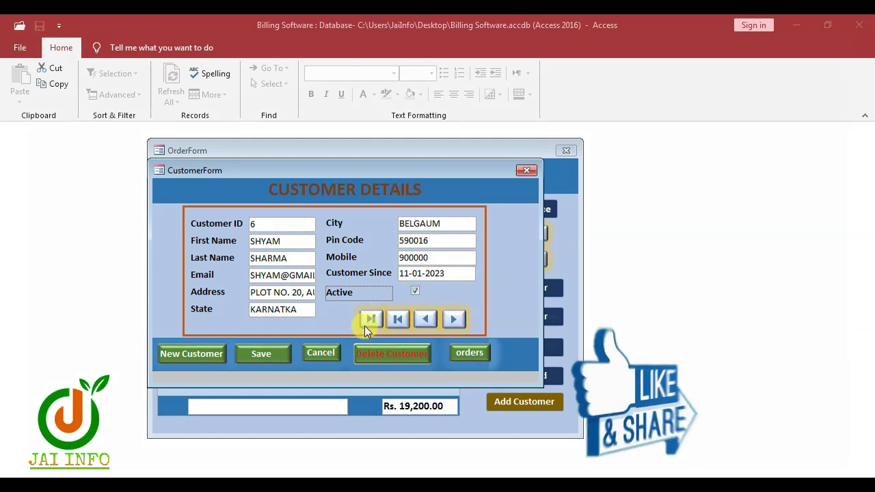
{"action": "left_click", "coordinate": [260, 354]}
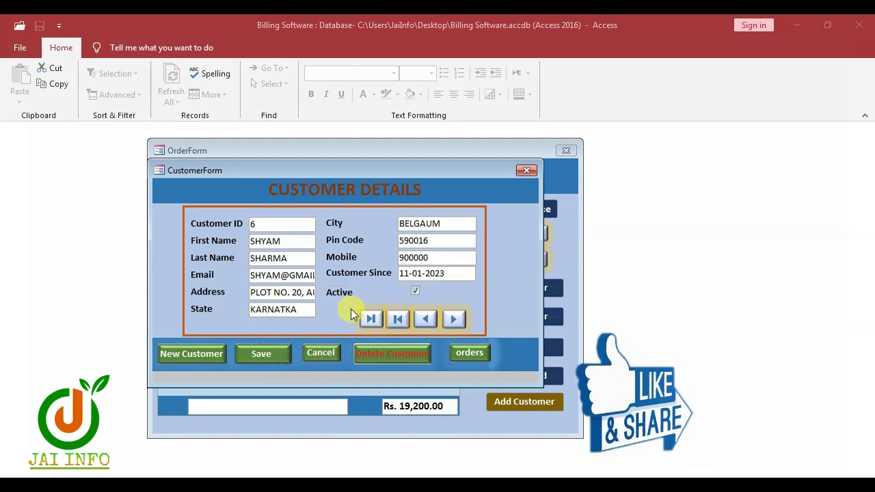
Step: Cancel deleting customer record 3, then close the order and customer forms
{"action": "left_click", "coordinate": [449, 320]}
{"action": "left_click", "coordinate": [398, 354]}
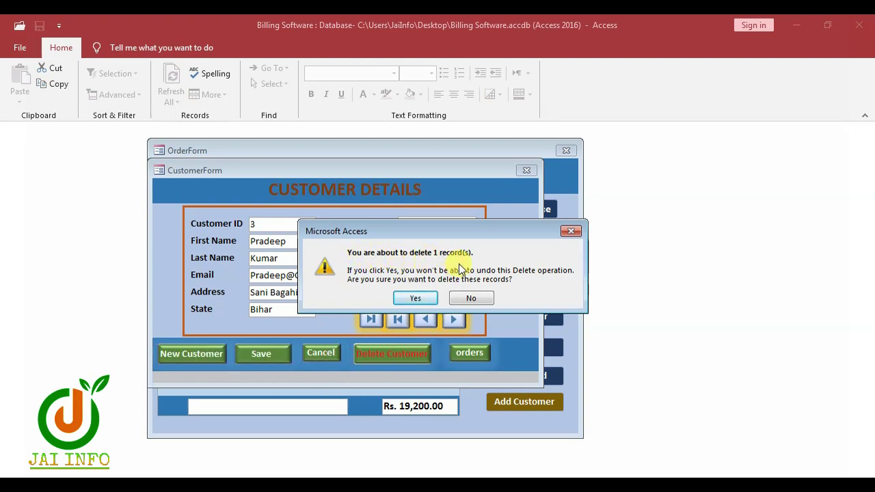
{"action": "left_click", "coordinate": [464, 299]}
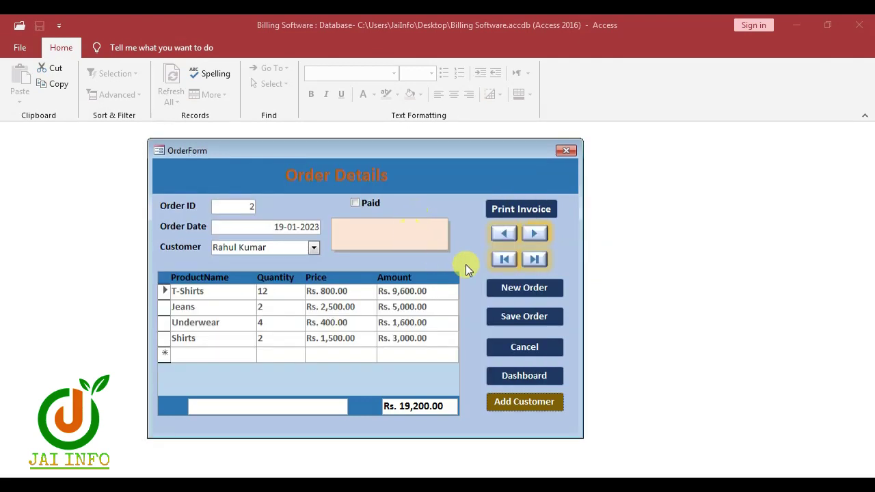
{"action": "left_click", "coordinate": [565, 150]}
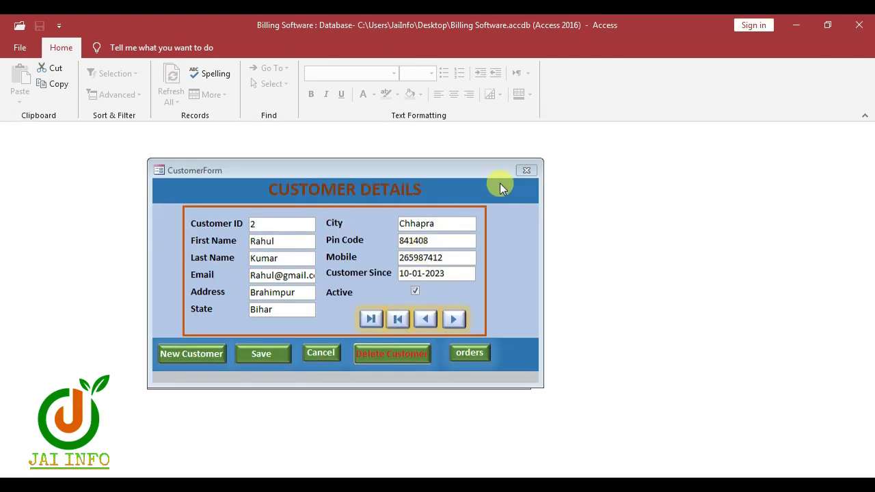
{"action": "left_click", "coordinate": [525, 171]}
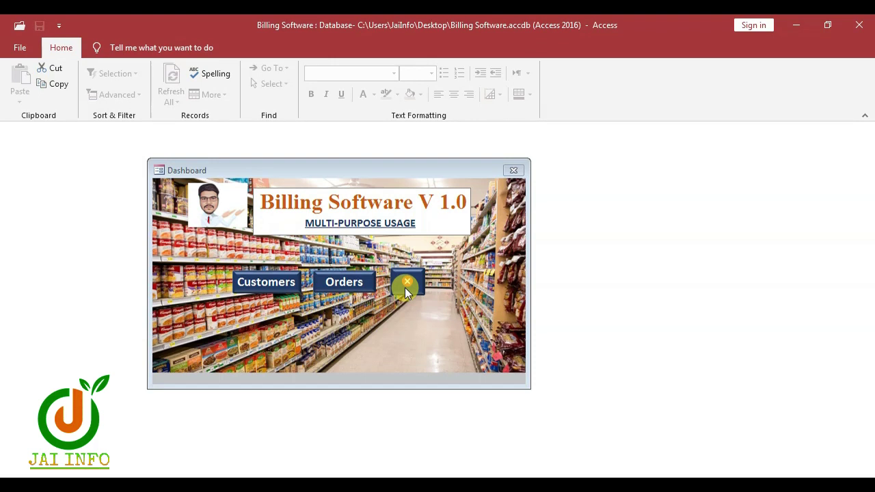
Step: Restart Access and create a new blank database named 'BILLING SOFTWARE 1.0', then bring up Table1's options
{"action": "left_click", "coordinate": [859, 24]}
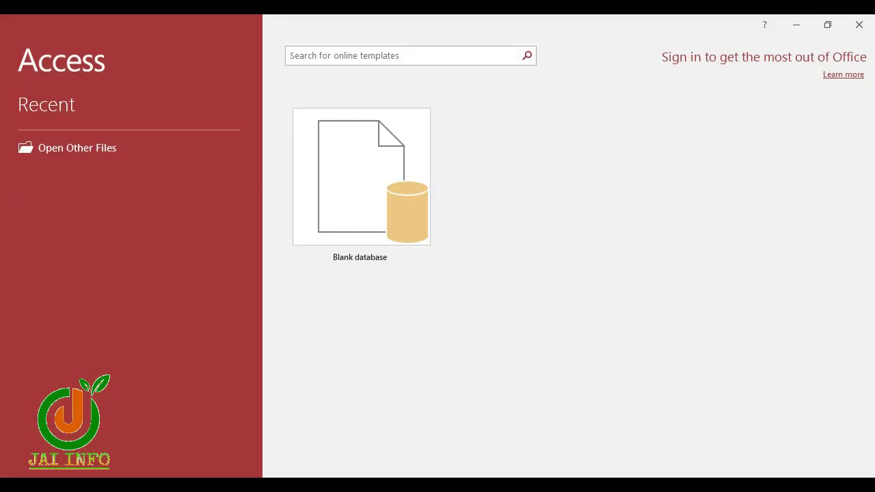
{"action": "left_click", "coordinate": [343, 241]}
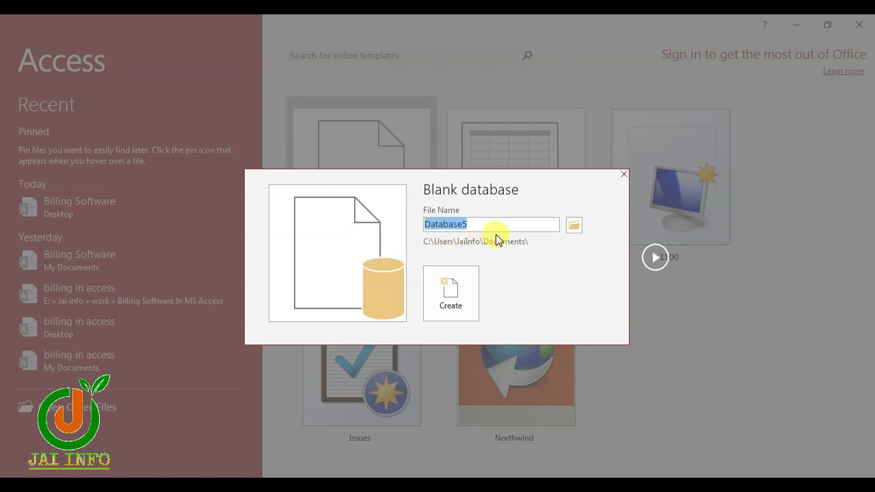
{"action": "type", "text": "BILLING SOFTWARE"}
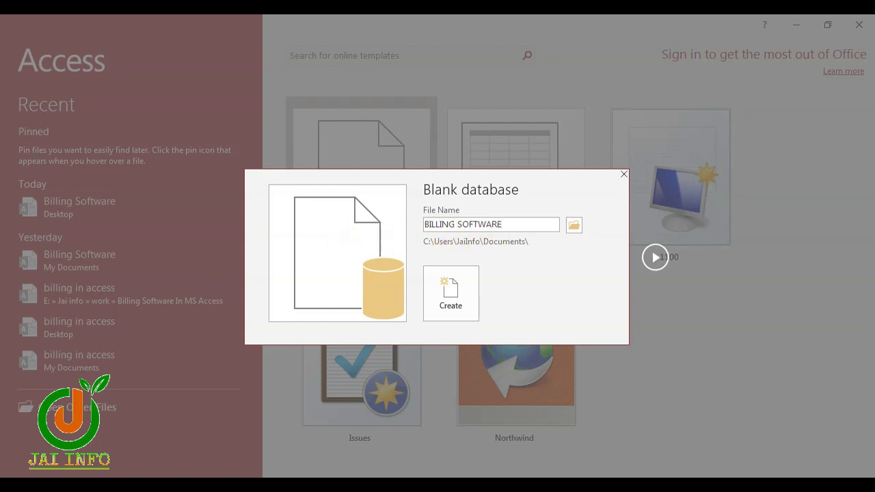
{"action": "type", "text": " 10"}
{"action": "key", "text": "BackSpace"}
{"action": "type", "text": "."}
{"action": "left_click", "coordinate": [465, 301]}
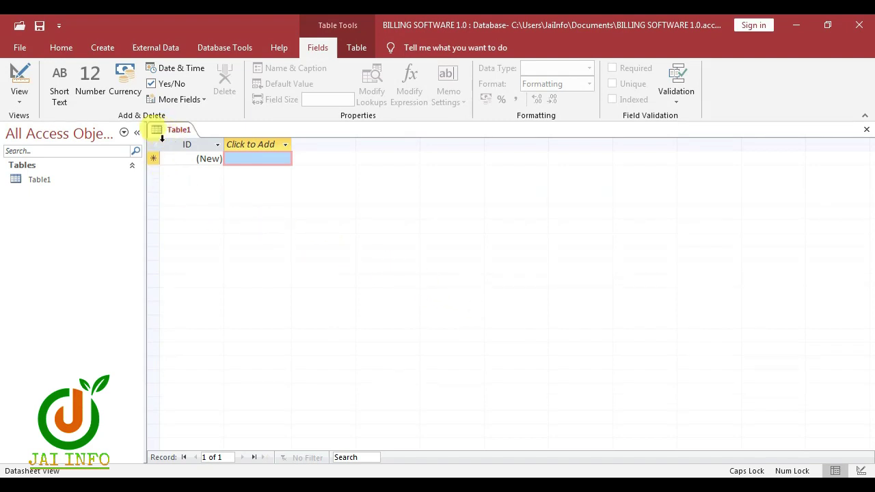
{"action": "right_click", "coordinate": [78, 179]}
Step: Save Table1 under the name 'CustomerTable'
{"action": "left_click", "coordinate": [113, 205]}
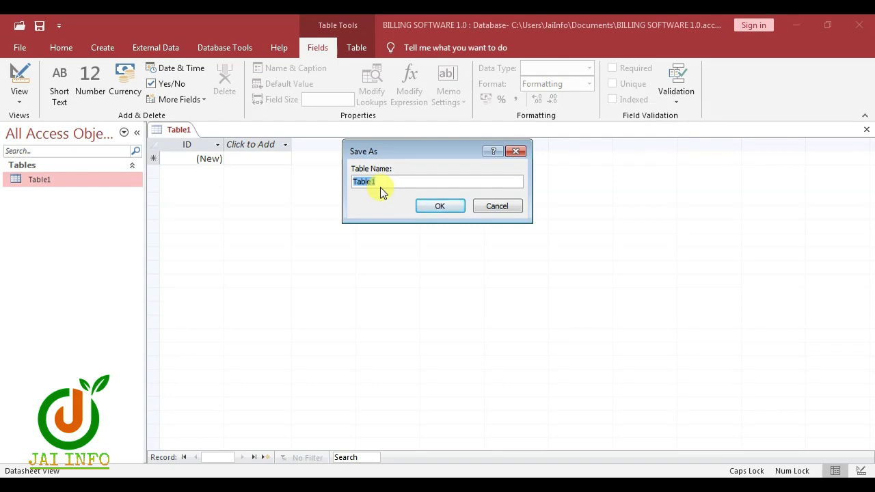
{"action": "type", "text": "C"}
{"action": "key", "text": "Caps_Lock"}
{"action": "type", "text": "ustomerTable"}
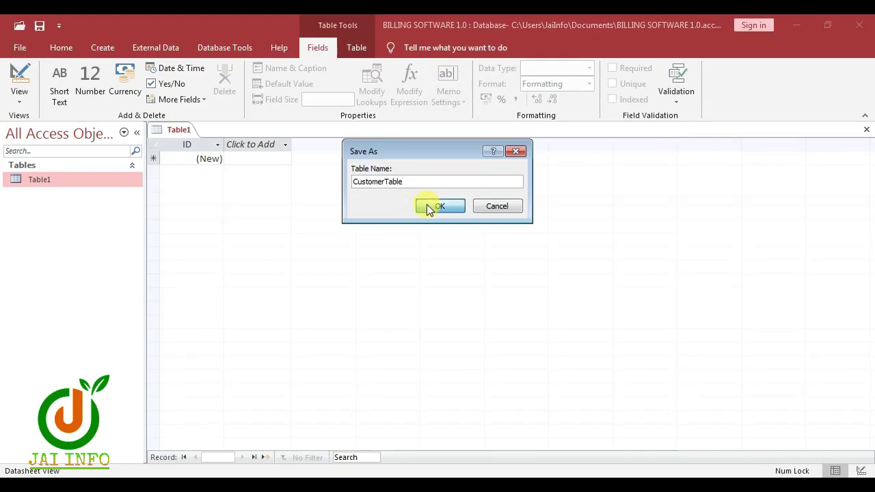
{"action": "left_click", "coordinate": [429, 208]}
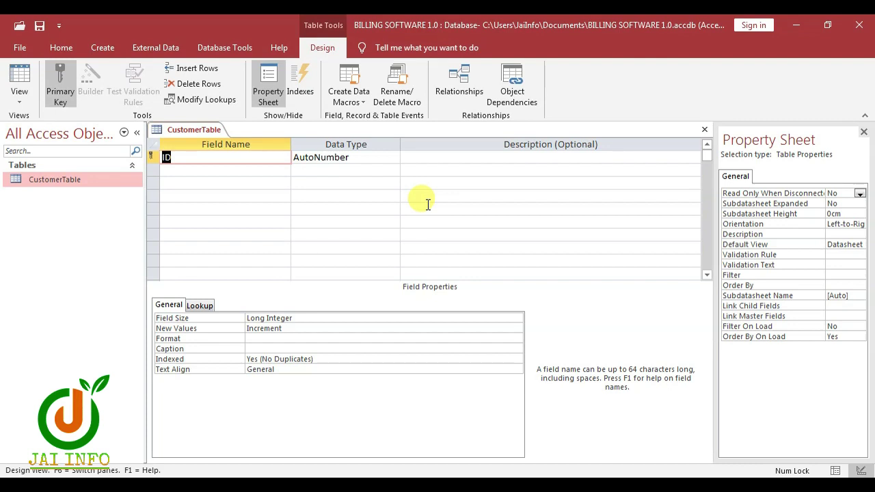
Step: Rename ID to CustomerID (AutoNumber) and add FirstName, LastName and Email as Short Text fields
{"action": "type", "text": "CustomerID"}
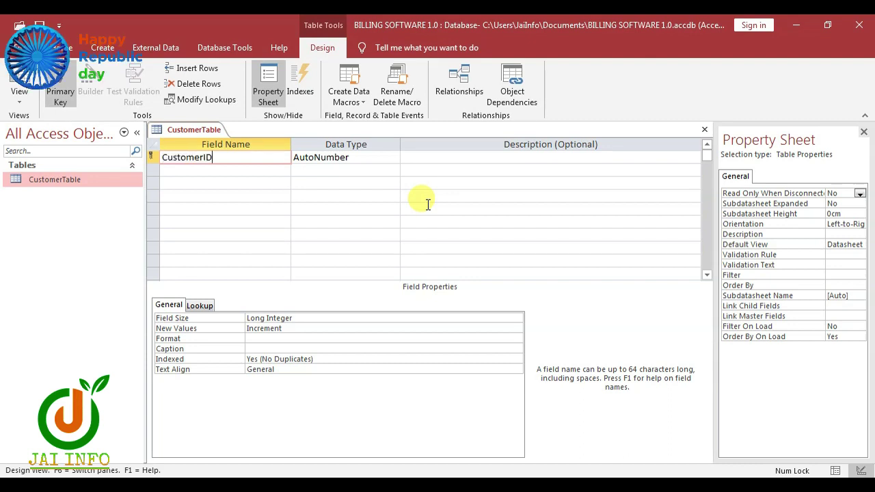
{"action": "key", "text": "Tab"}
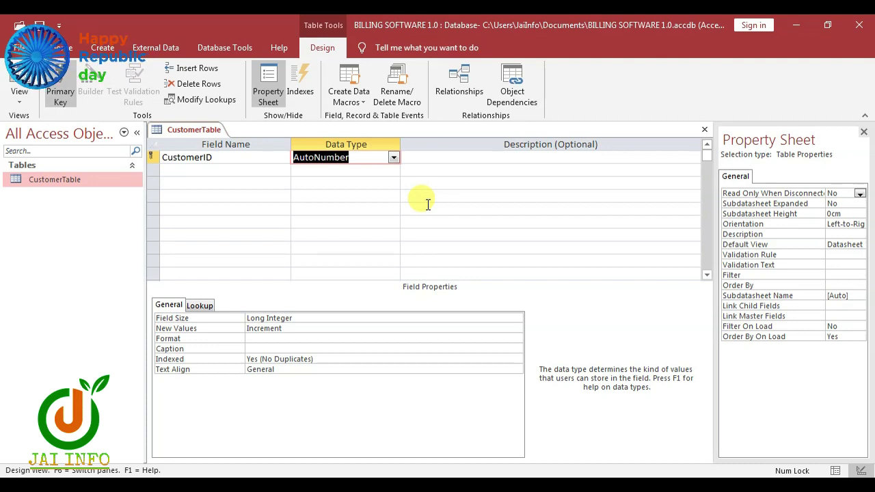
{"action": "key", "text": "Tab"}
{"action": "key", "text": "Tab"}
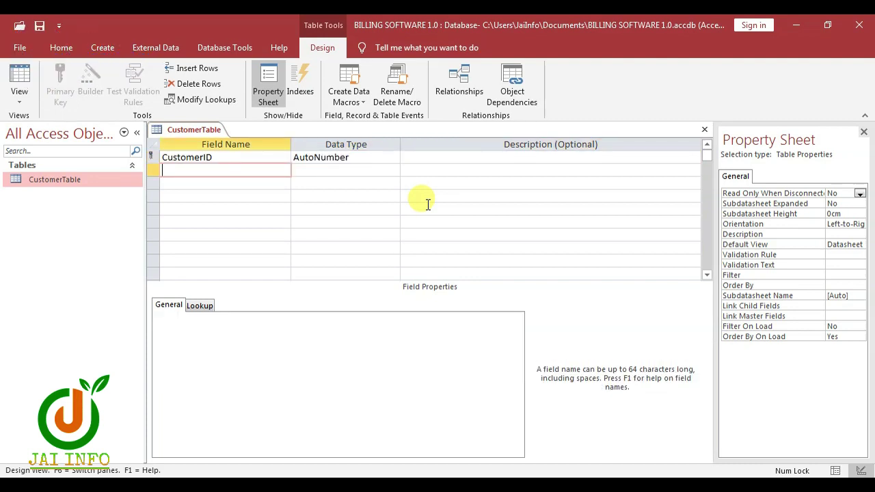
{"action": "type", "text": "FirstName"}
{"action": "key", "text": "Tab"}
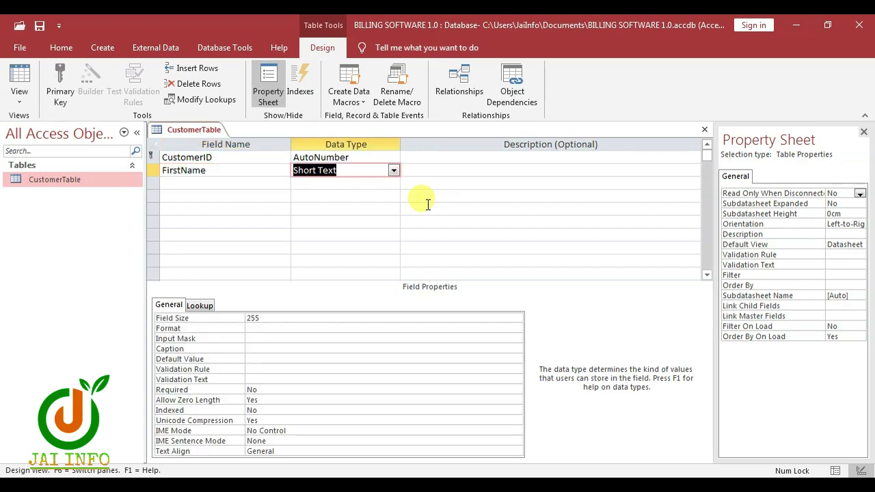
{"action": "key", "text": "Tab"}
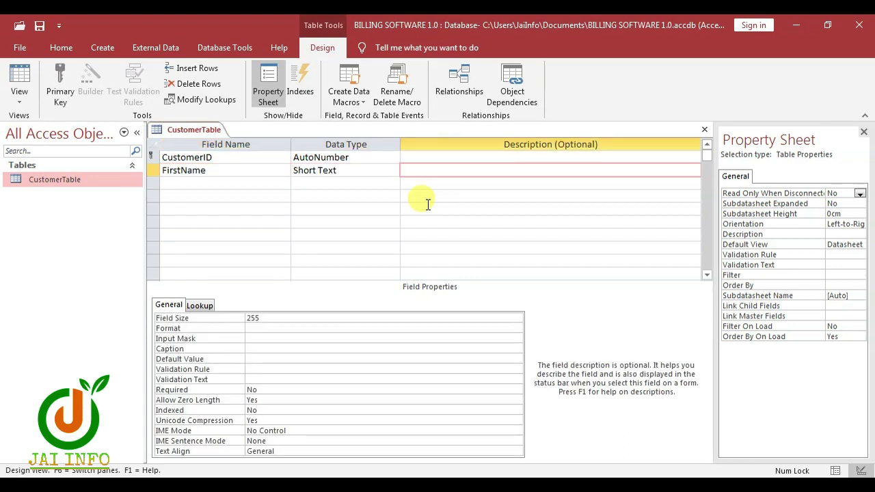
{"action": "key", "text": "Tab"}
{"action": "type", "text": "LastName"}
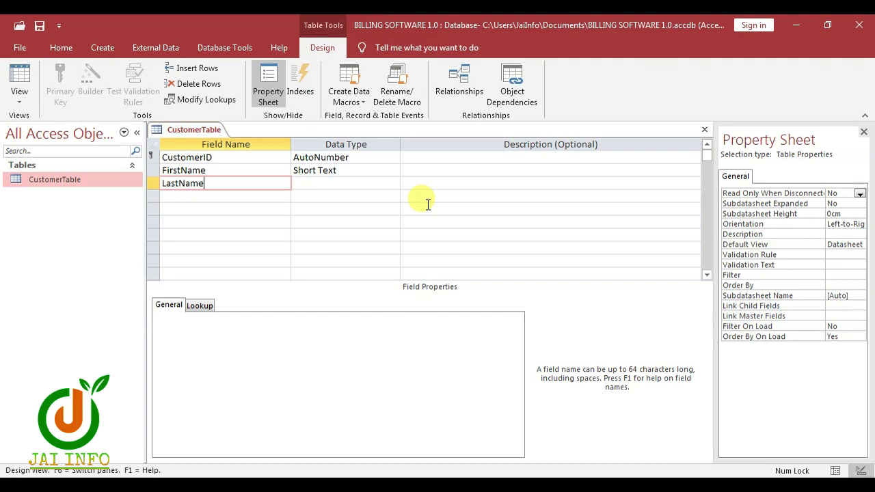
{"action": "key", "text": "Tab"}
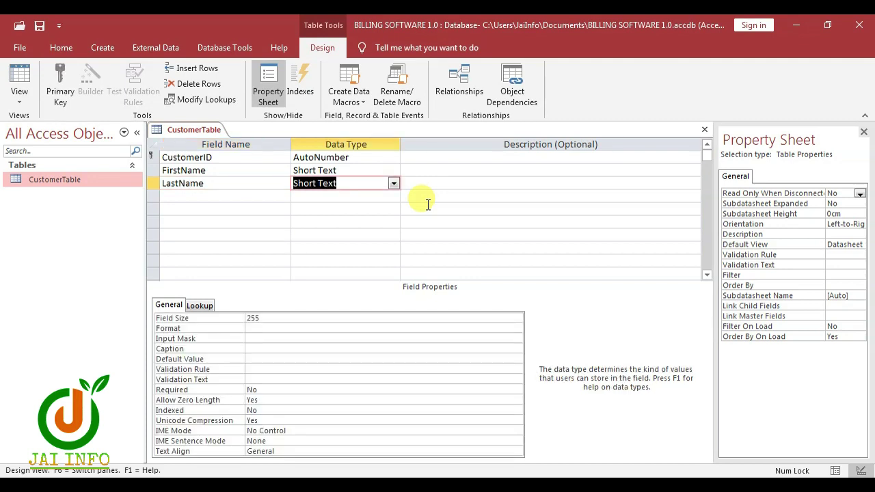
{"action": "key", "text": "Tab"}
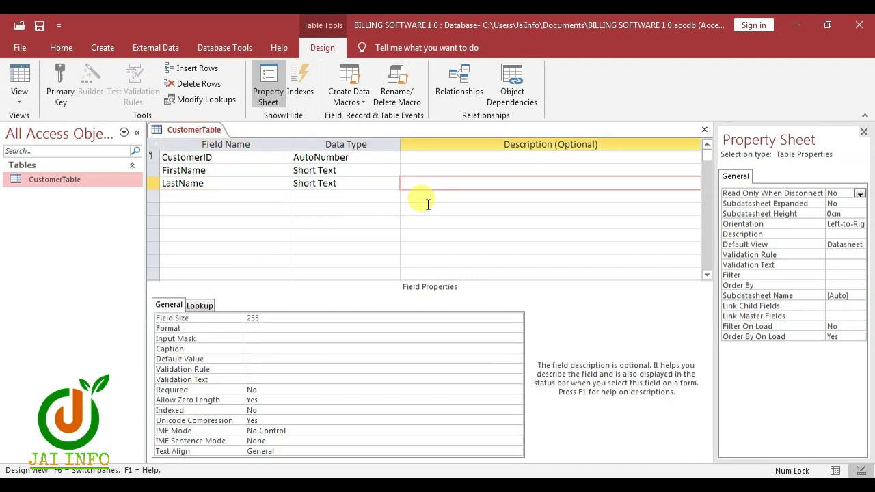
{"action": "key", "text": "Tab"}
{"action": "type", "text": "Email"}
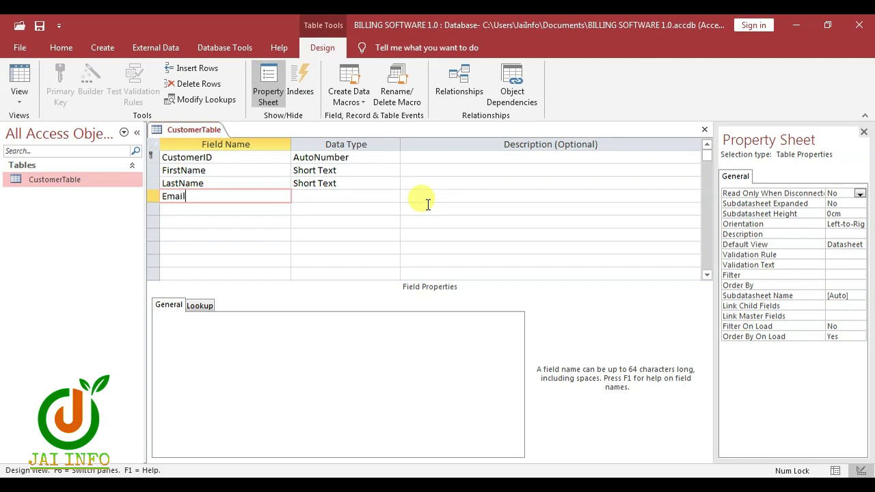
{"action": "key", "text": "Tab"}
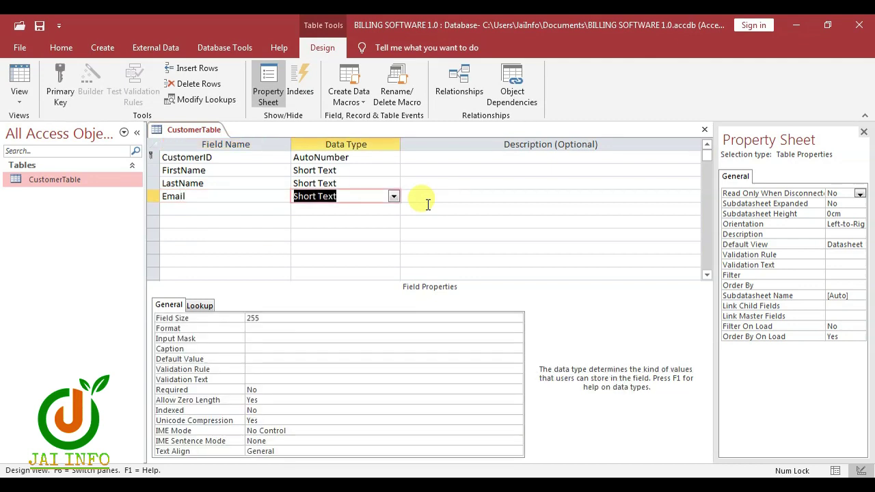
{"action": "key", "text": "Tab"}
Step: Add Address, State and City as Short Text fields
{"action": "key", "text": "Tab"}
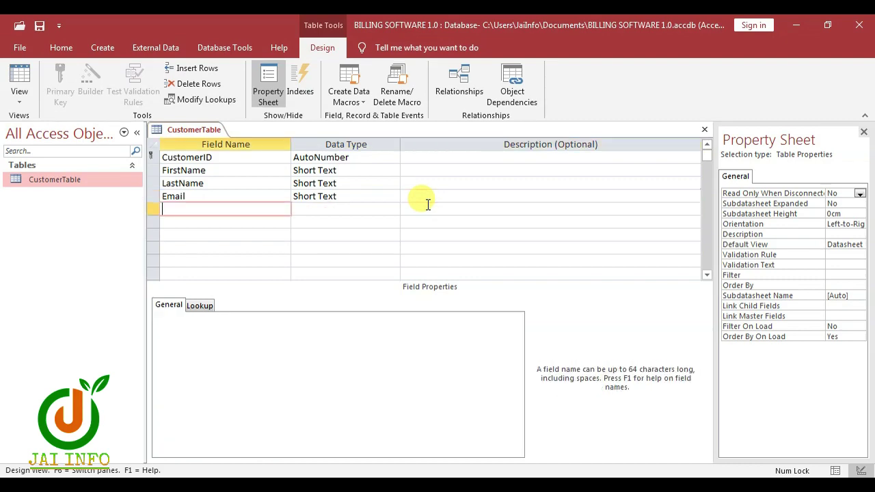
{"action": "type", "text": "Address"}
{"action": "key", "text": "Tab"}
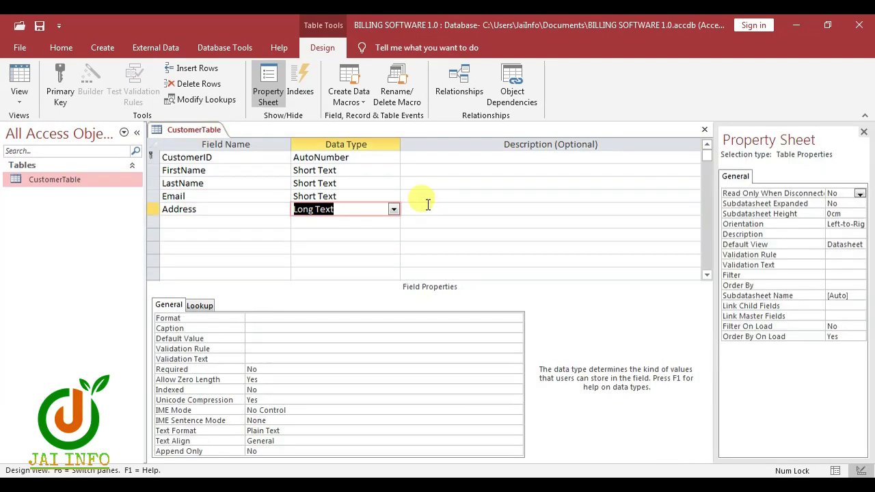
{"action": "type", "text": "S"}
{"action": "key", "text": "Tab"}
{"action": "key", "text": "Tab"}
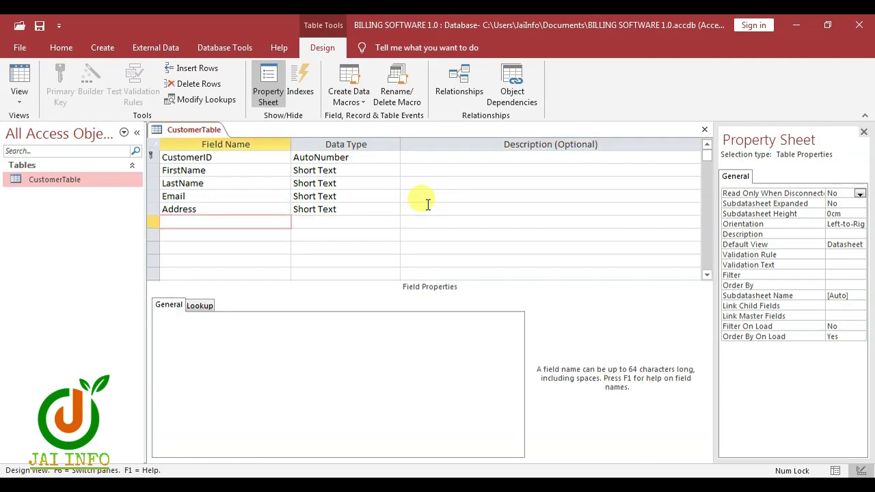
{"action": "type", "text": "State"}
{"action": "key", "text": "Tab"}
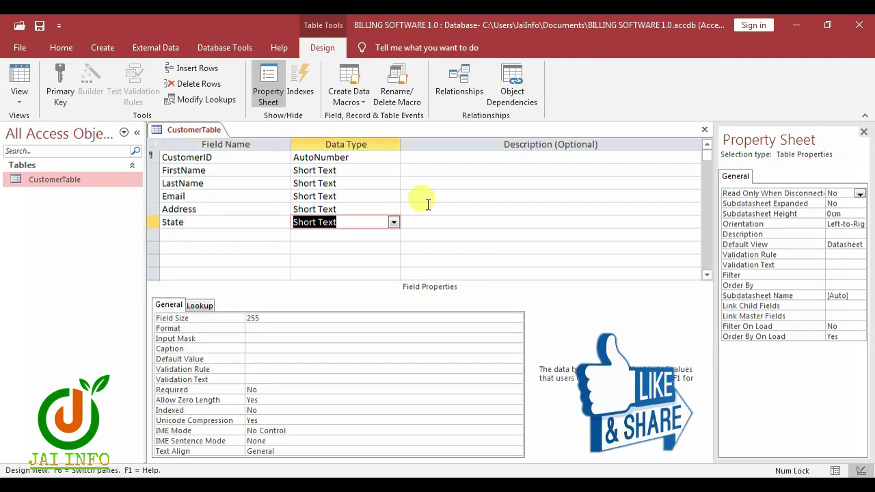
{"action": "key", "text": "Tab"}
{"action": "key", "text": "Tab"}
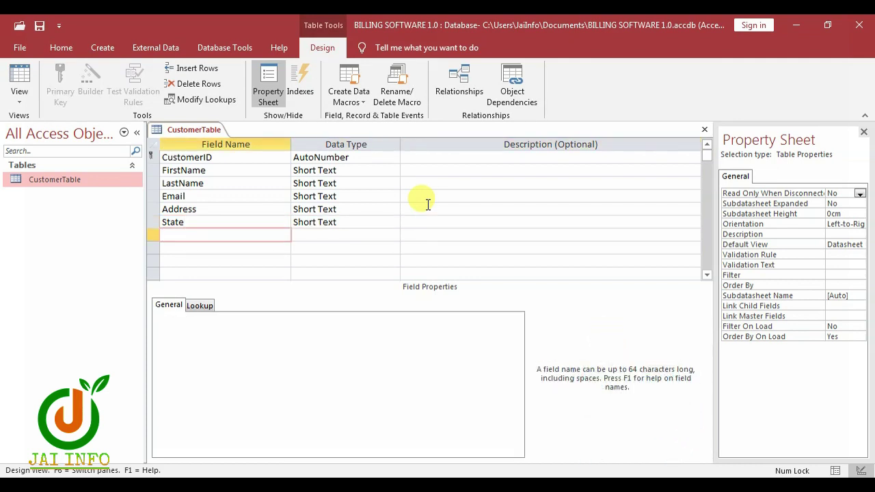
{"action": "type", "text": "City"}
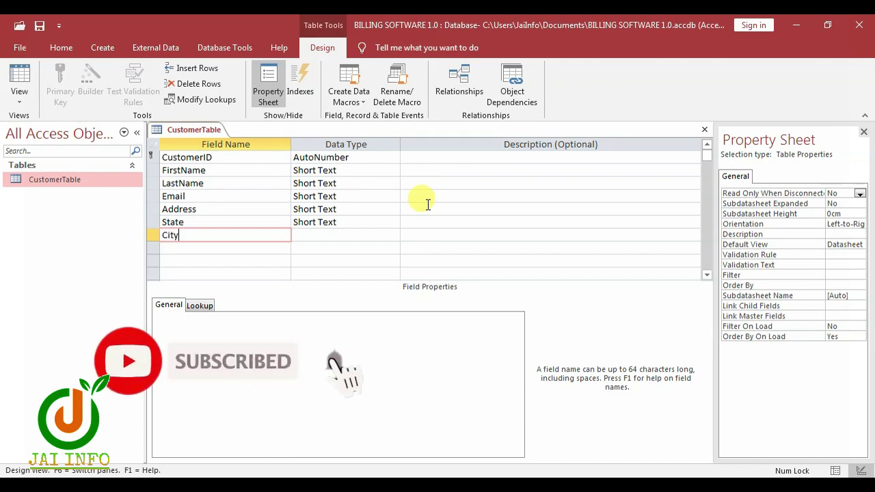
{"action": "key", "text": "Tab"}
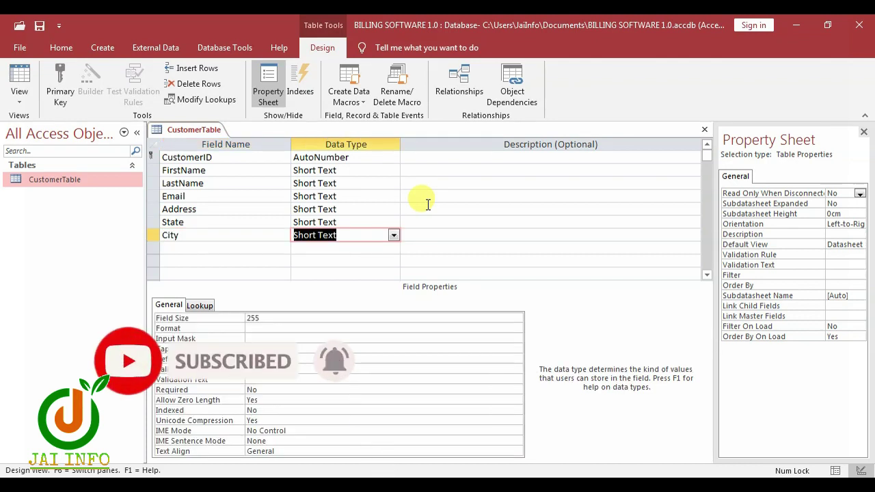
{"action": "key", "text": "Tab"}
{"action": "key", "text": "Tab"}
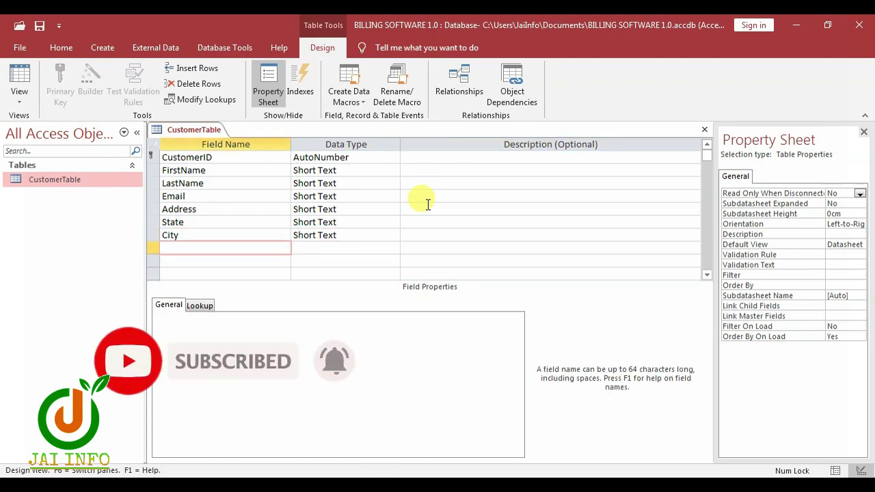
Step: Add PinCode as a Number field and Mobile as a Large Number field
{"action": "type", "text": "Pin"}
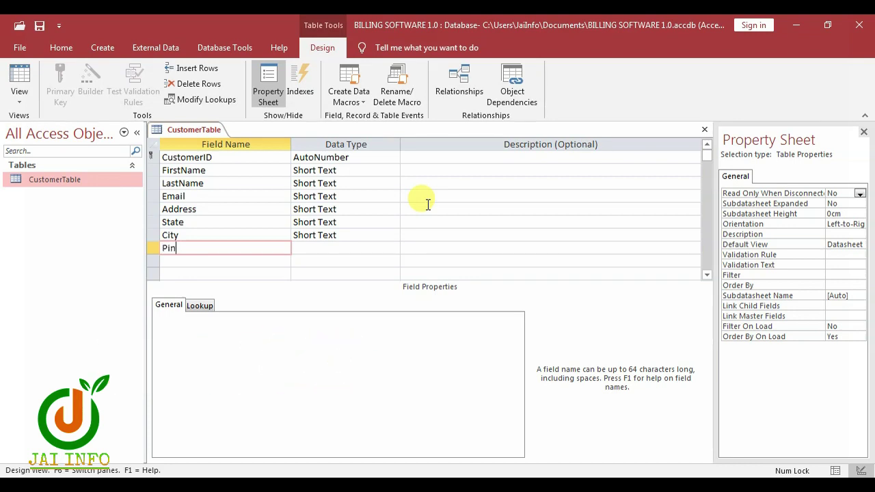
{"action": "type", "text": "Code"}
{"action": "key", "text": "Tab"}
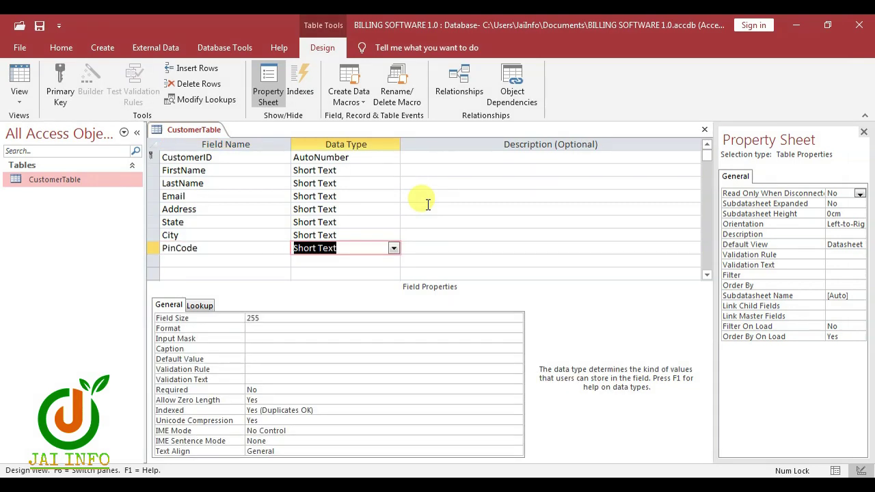
{"action": "type", "text": "N"}
{"action": "key", "text": "Tab"}
{"action": "key", "text": "Tab"}
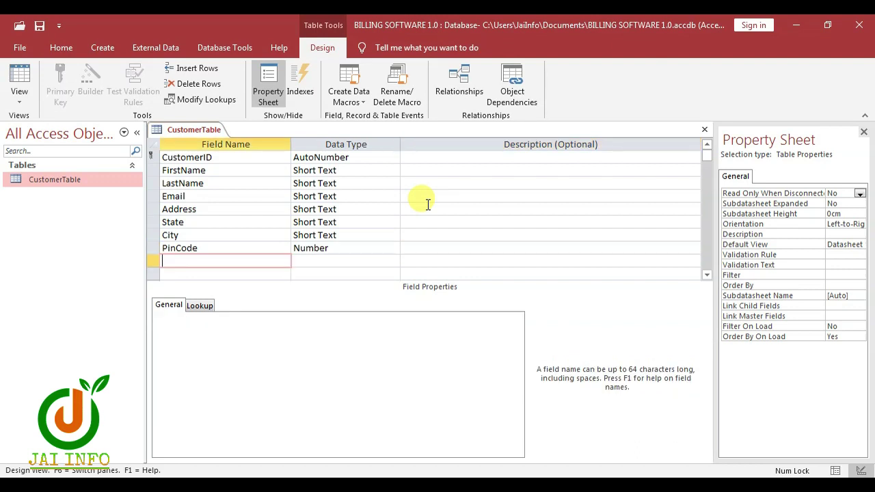
{"action": "type", "text": "Mobile"}
{"action": "key", "text": "Tab"}
{"action": "type", "text": "l"}
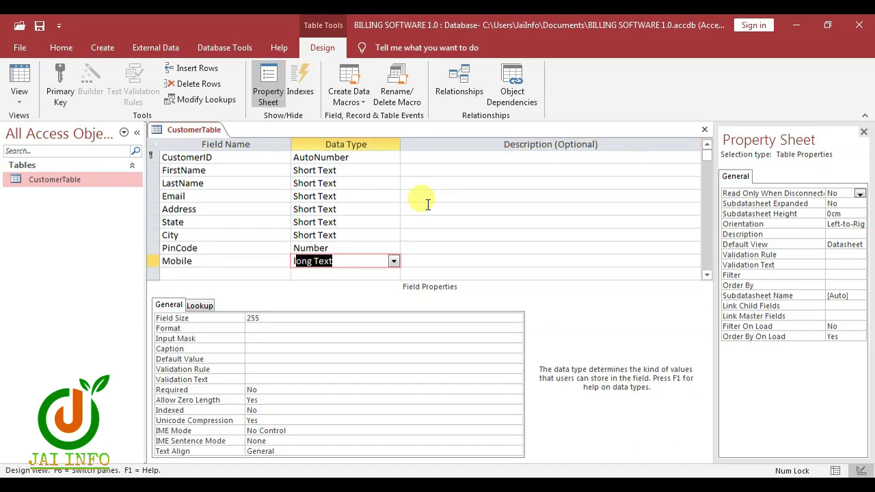
{"action": "type", "text": "a"}
{"action": "key", "text": "Tab"}
{"action": "key", "text": "Tab"}
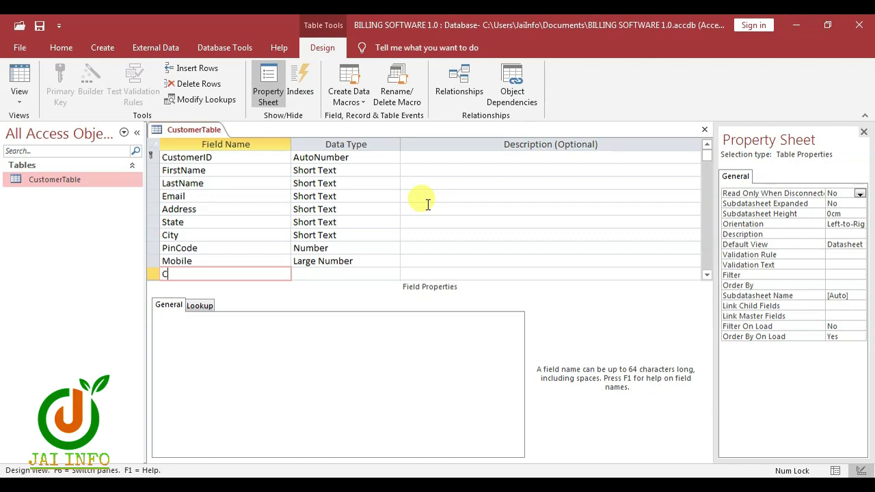
Step: Add CustomerSince as a Date/Time field and Active as a Yes/No field
{"action": "type", "text": "CustomerSince"}
{"action": "key", "text": "Tab"}
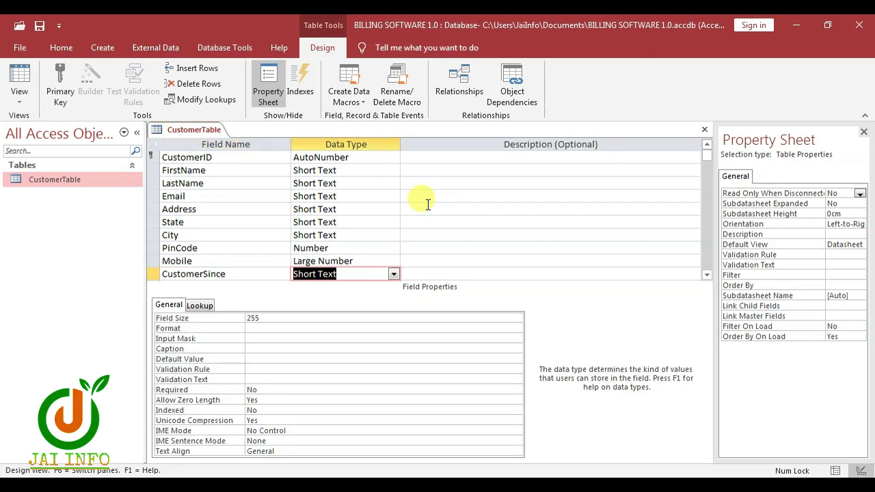
{"action": "type", "text": "d"}
{"action": "key", "text": "Tab"}
{"action": "key", "text": "Tab"}
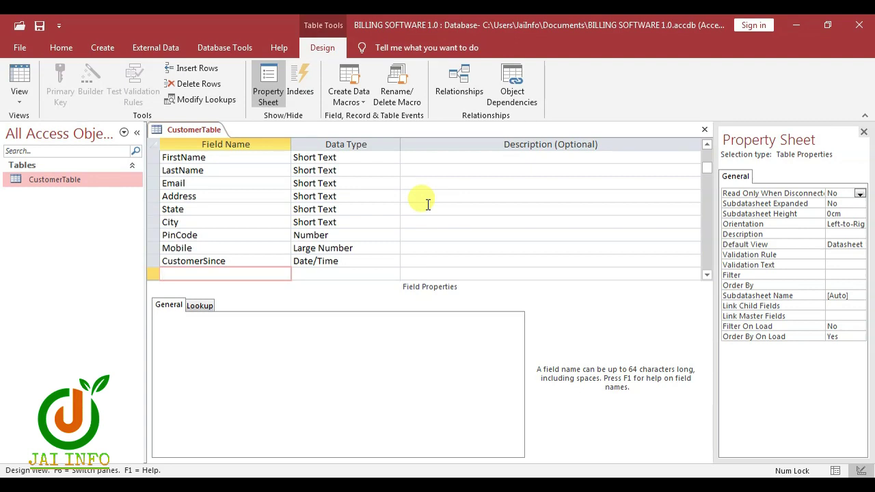
{"action": "type", "text": "Active"}
{"action": "key", "text": "Tab"}
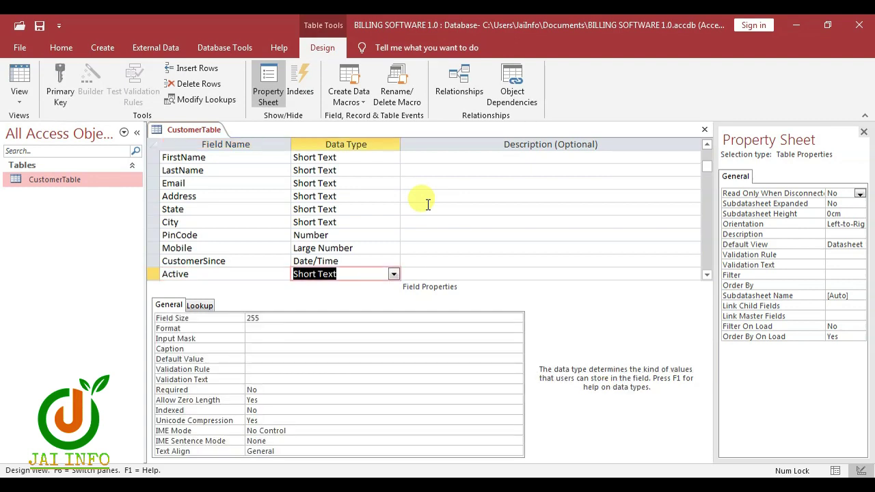
{"action": "type", "text": "yes/No"}
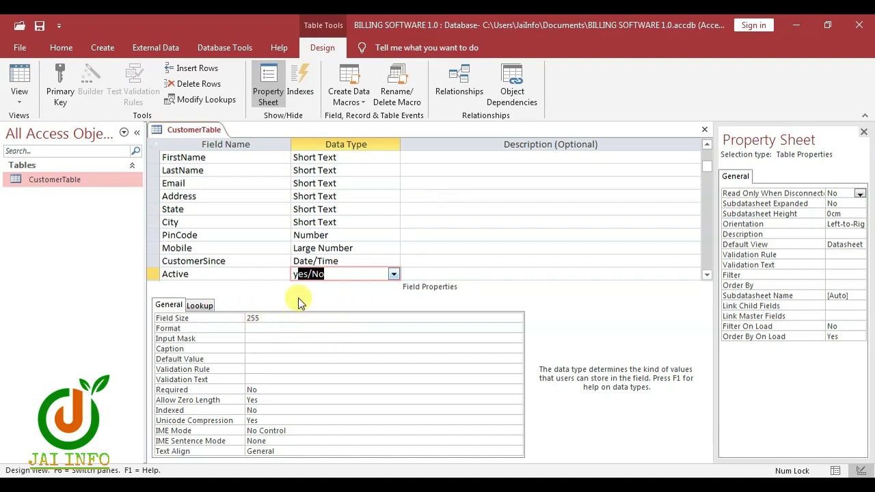
{"action": "left_click", "coordinate": [316, 248]}
{"action": "left_click", "coordinate": [341, 221]}
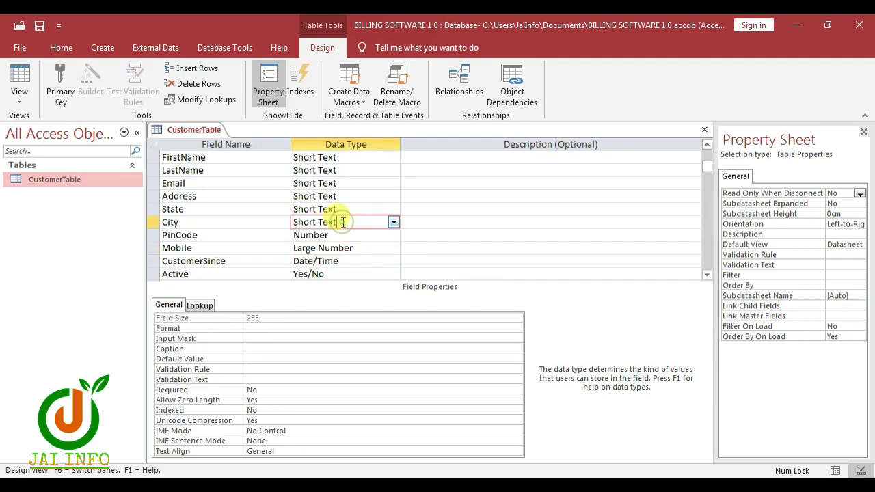
Step: Reduce the State and Address field sizes from 255 to 25 characters
{"action": "left_click", "coordinate": [290, 316]}
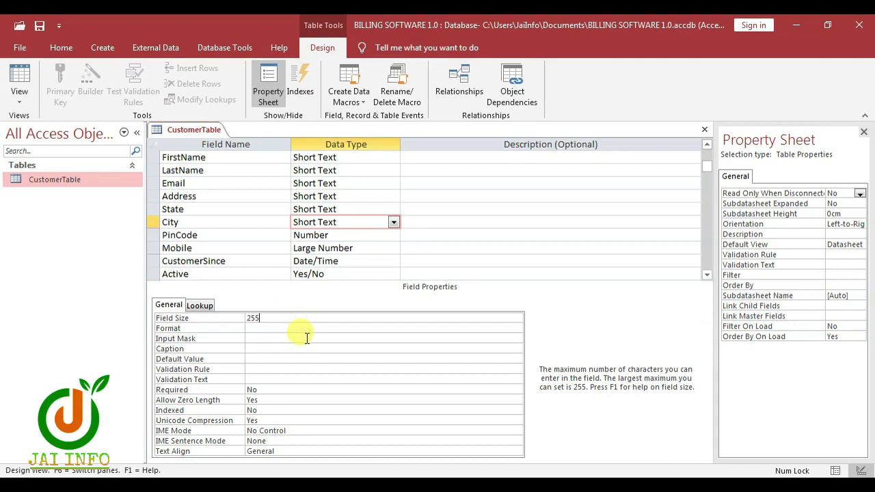
{"action": "type", "text": "5"}
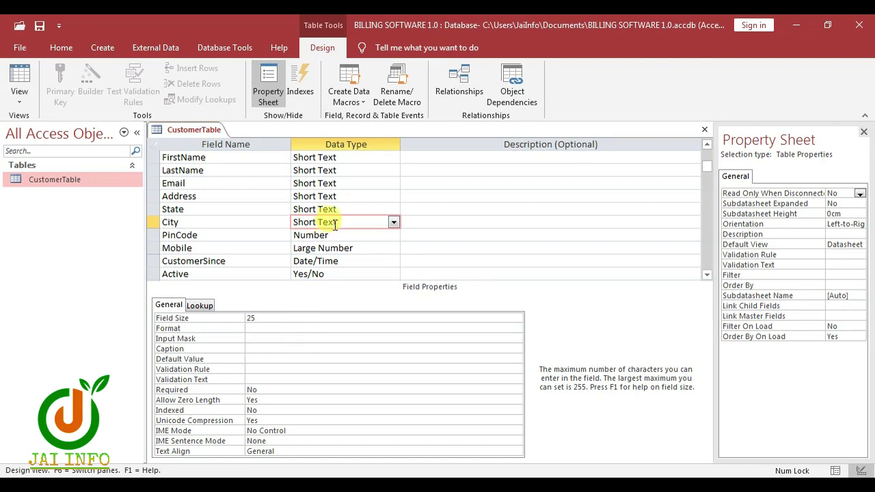
{"action": "left_click", "coordinate": [325, 209]}
{"action": "left_click", "coordinate": [293, 318]}
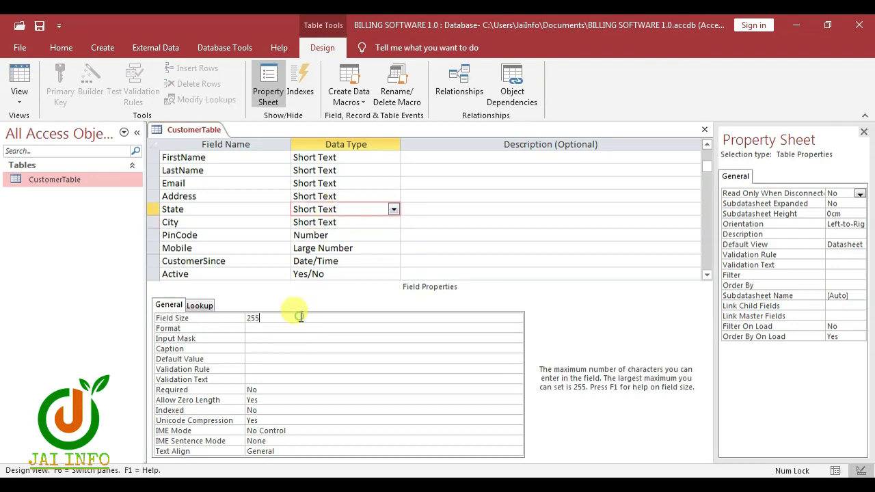
{"action": "key", "text": "BackSpace"}
{"action": "left_click", "coordinate": [326, 196]}
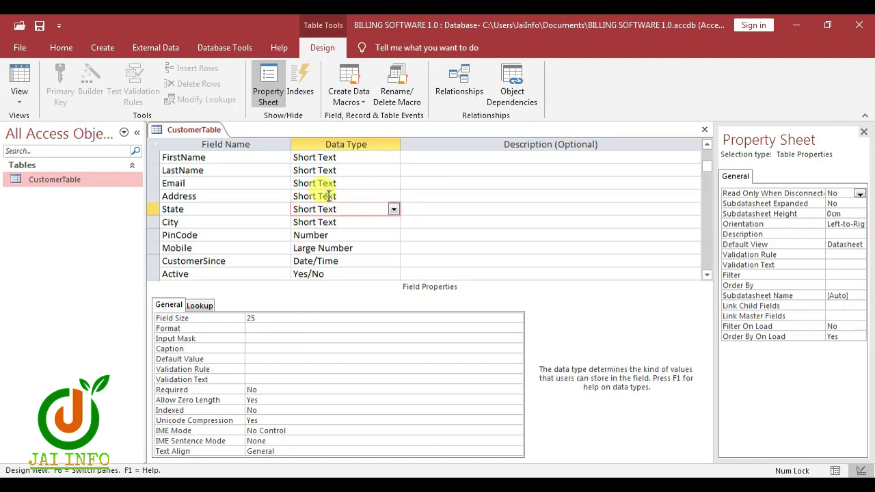
{"action": "left_click", "coordinate": [277, 316]}
{"action": "key", "text": "BackSpace"}
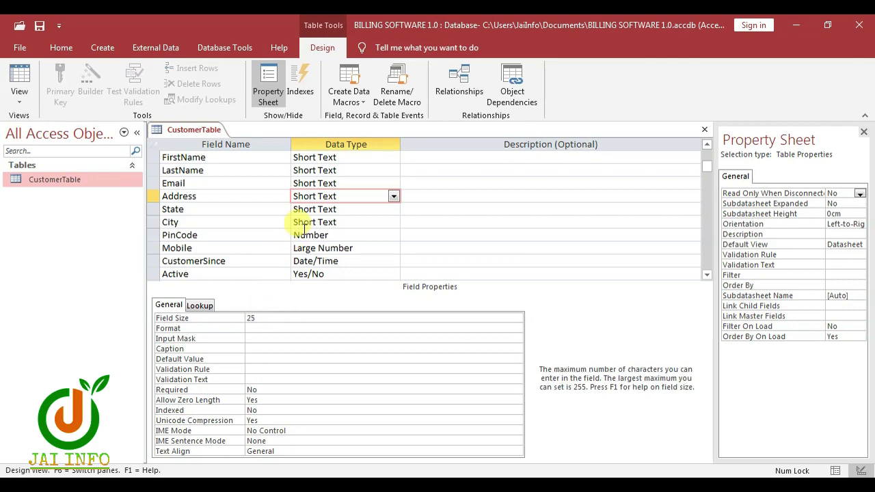
{"action": "left_click", "coordinate": [325, 170]}
Step: Set the Field Size of Email, LastName and FirstName to 20
{"action": "left_click", "coordinate": [338, 184]}
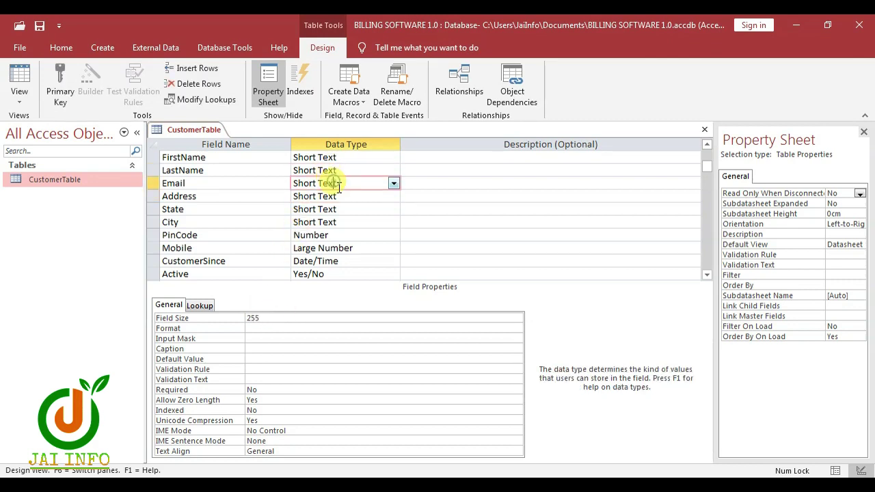
{"action": "left_click", "coordinate": [294, 318]}
{"action": "key", "text": "BackSpace"}
{"action": "key", "text": "BackSpace"}
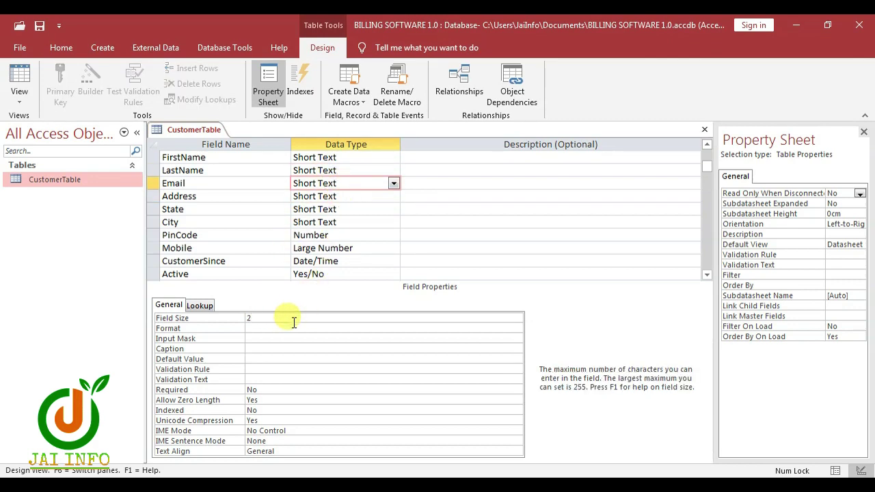
{"action": "type", "text": "0"}
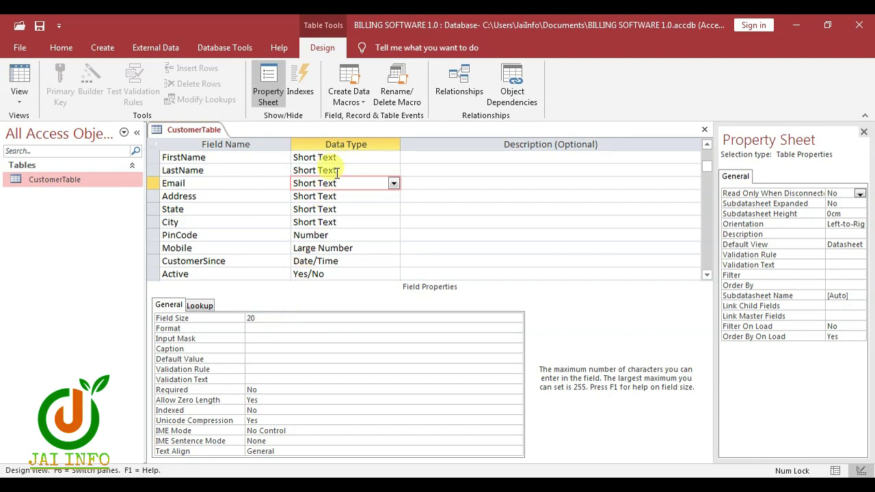
{"action": "left_click", "coordinate": [330, 170]}
{"action": "left_click", "coordinate": [284, 316]}
{"action": "key", "text": "BackSpace"}
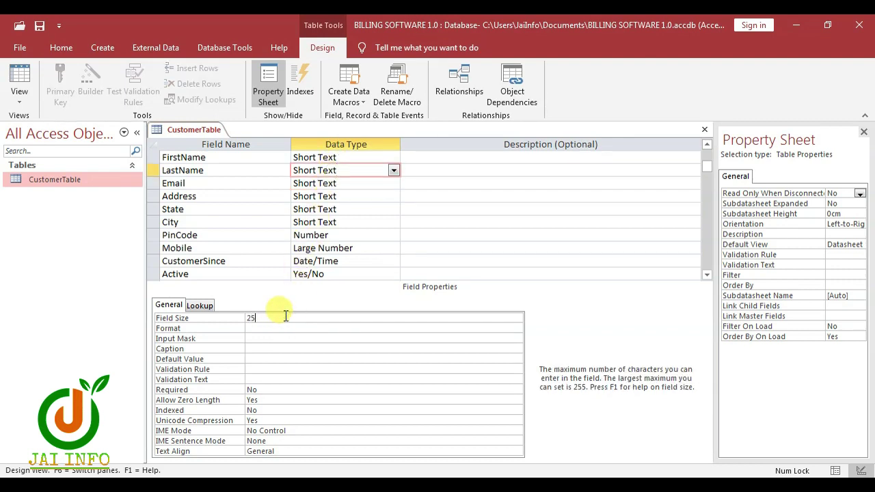
{"action": "type", "text": "0"}
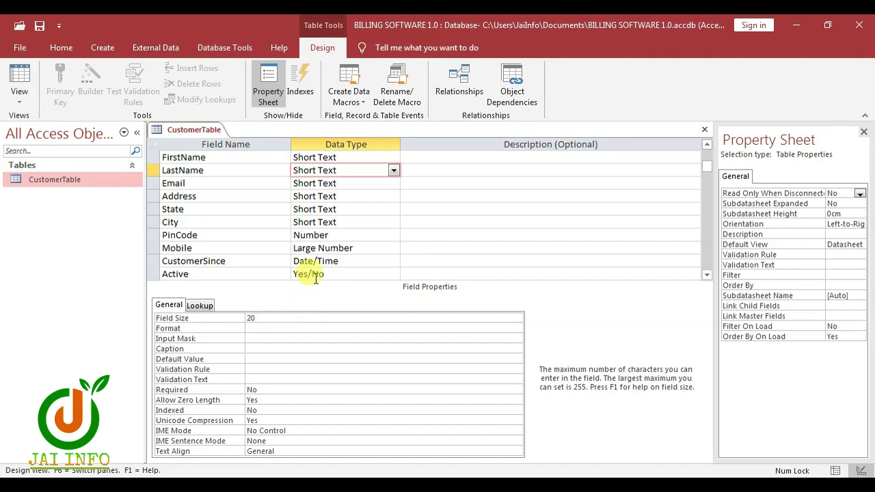
{"action": "left_click", "coordinate": [347, 157]}
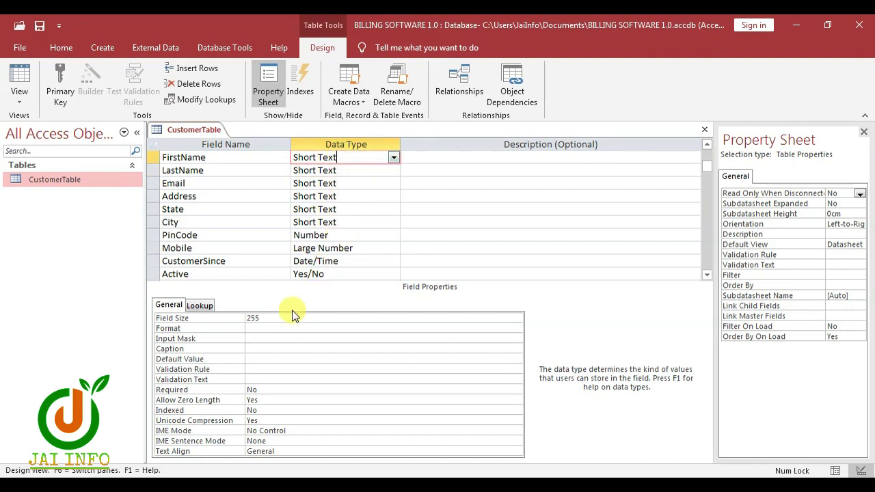
{"action": "left_click", "coordinate": [244, 317]}
{"action": "type", "text": "20"}
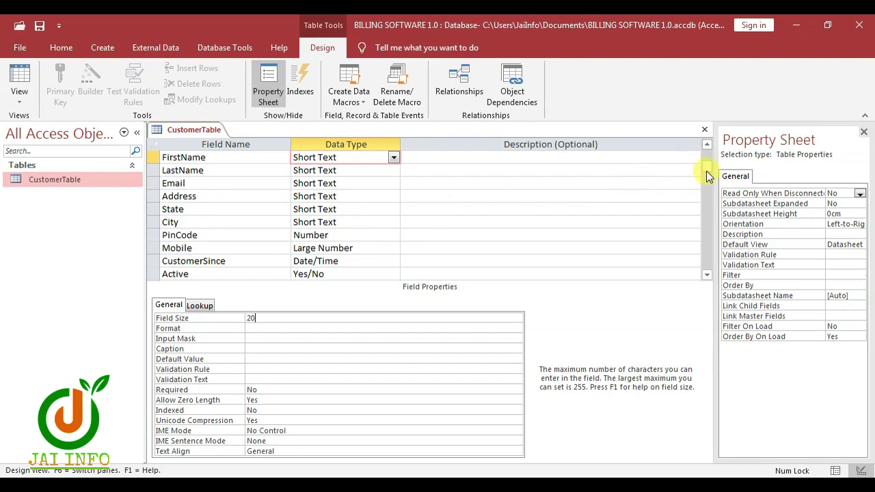
{"action": "left_click_drag", "start_coordinate": [706, 171], "coordinate": [709, 159]}
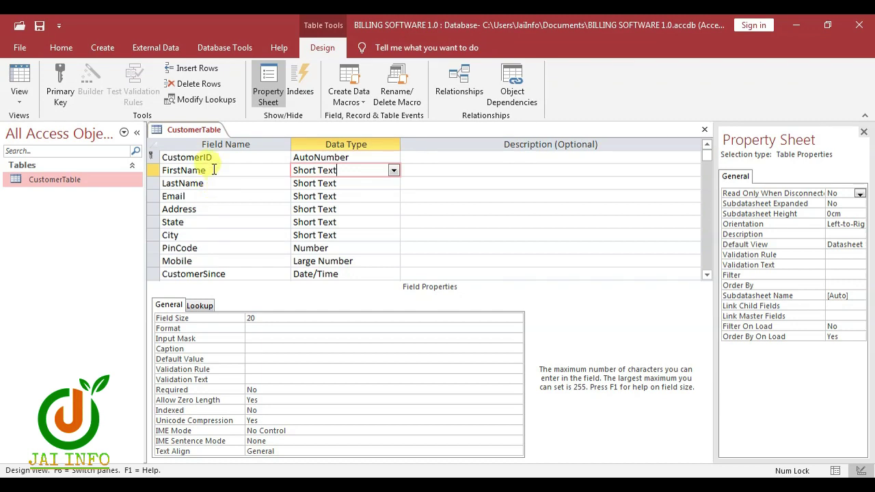
Step: Save the CustomerTable design, accepting the Large Number compatibility warning, and close it
{"action": "right_click", "coordinate": [182, 130]}
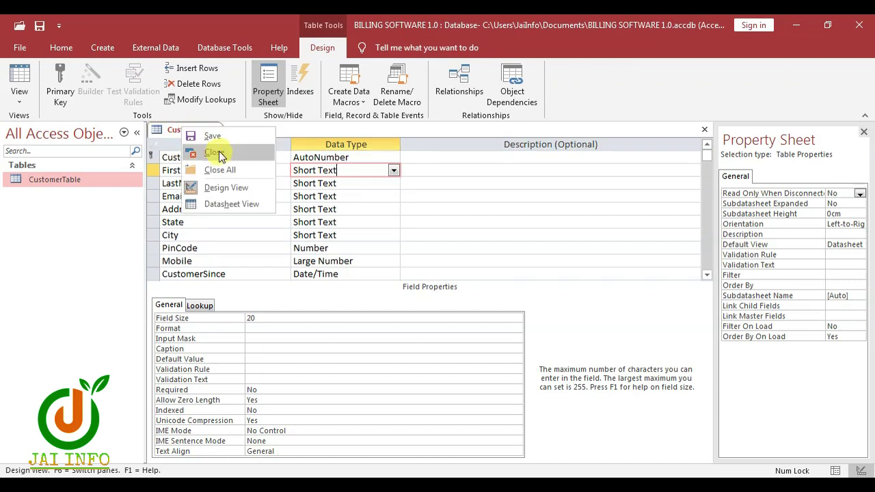
{"action": "left_click", "coordinate": [223, 141]}
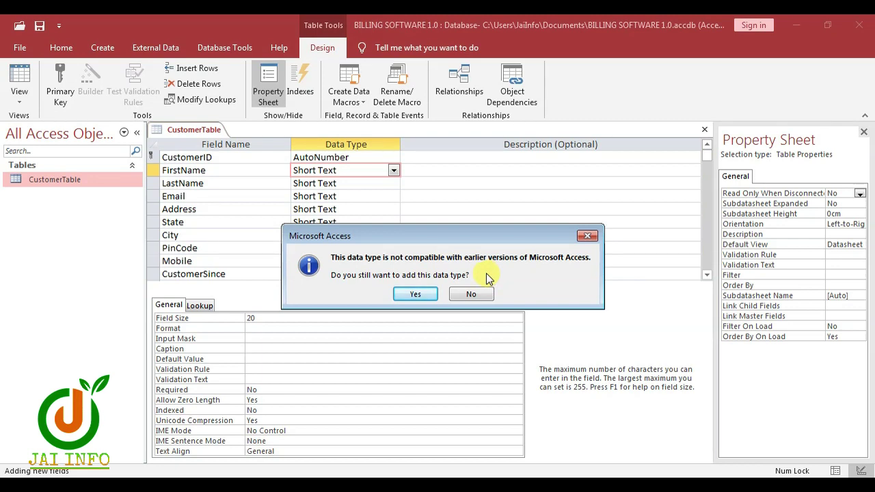
{"action": "left_click", "coordinate": [416, 293]}
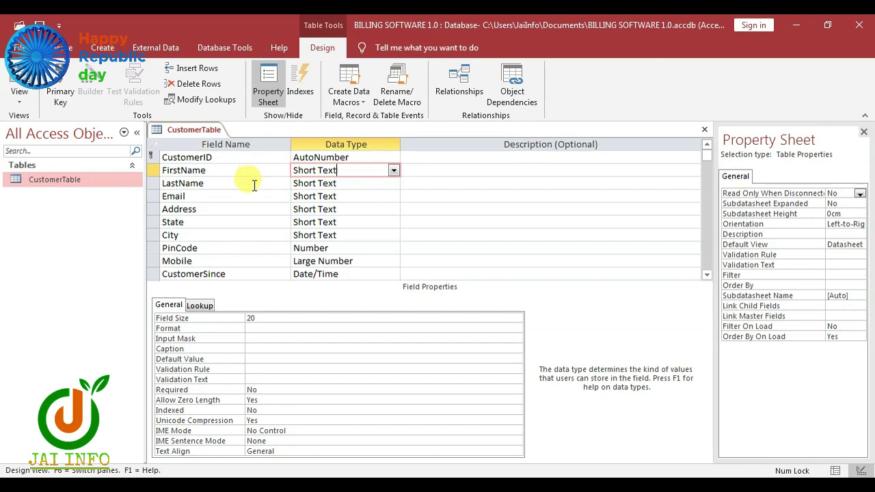
{"action": "key", "text": "ctrl+w"}
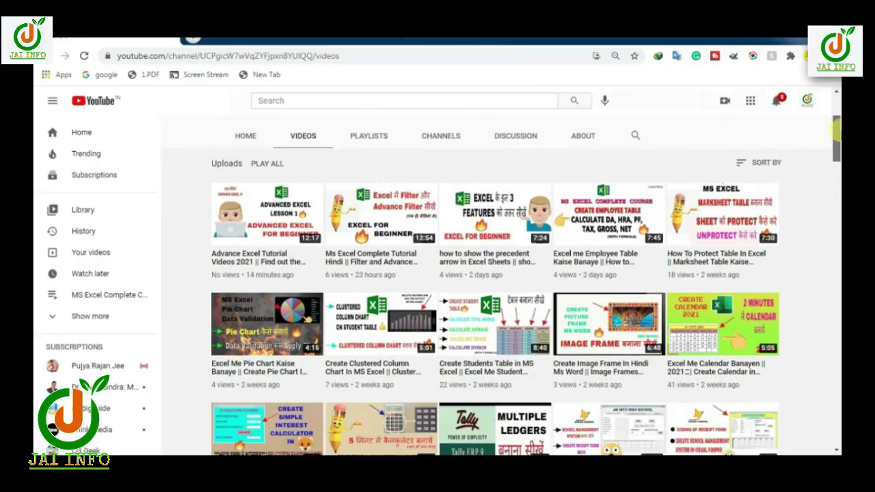
{"action": "scroll", "coordinate": [501, 280], "scroll_direction": "down", "scroll_amount": 3}
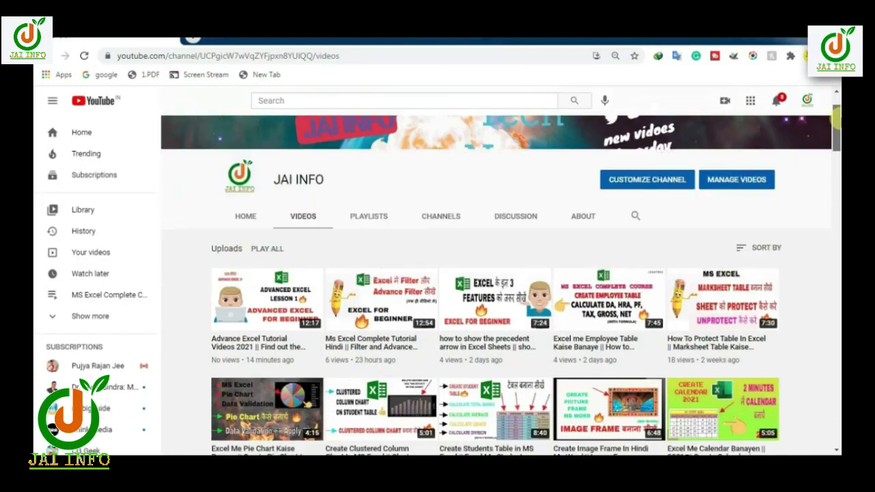
{"action": "scroll", "coordinate": [501, 280], "scroll_direction": "down", "scroll_amount": 3}
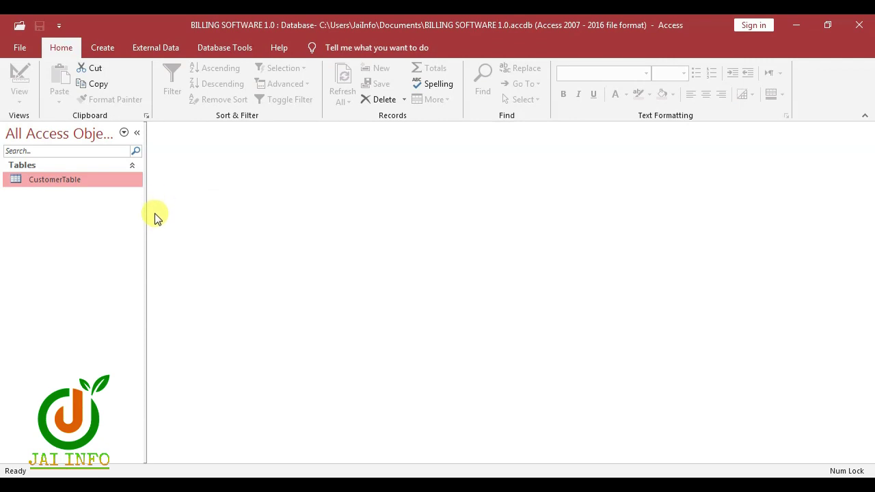
Step: Start a new table design with OrderID as AutoNumber and CustomerID as Number
{"action": "left_click", "coordinate": [99, 53]}
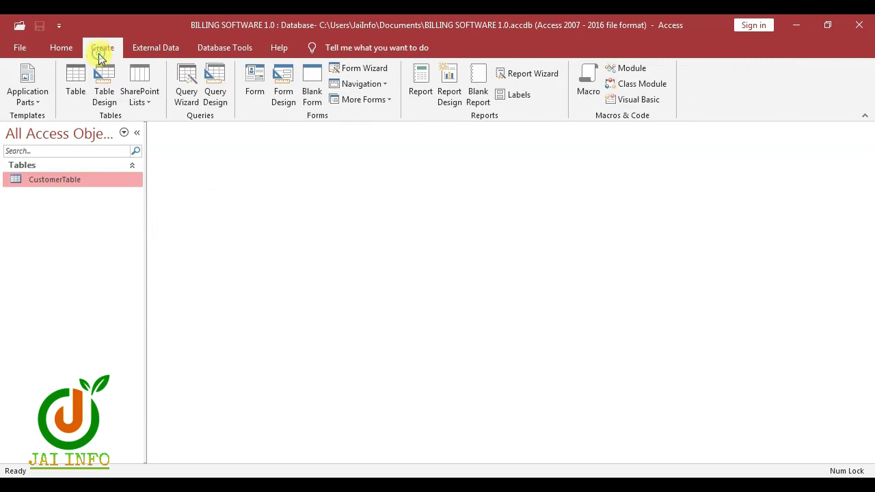
{"action": "left_click", "coordinate": [103, 86]}
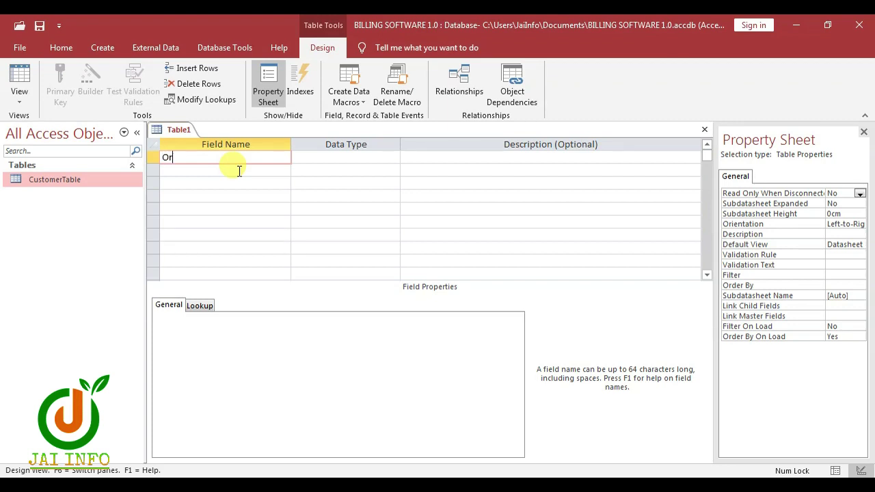
{"action": "key", "text": "Tab"}
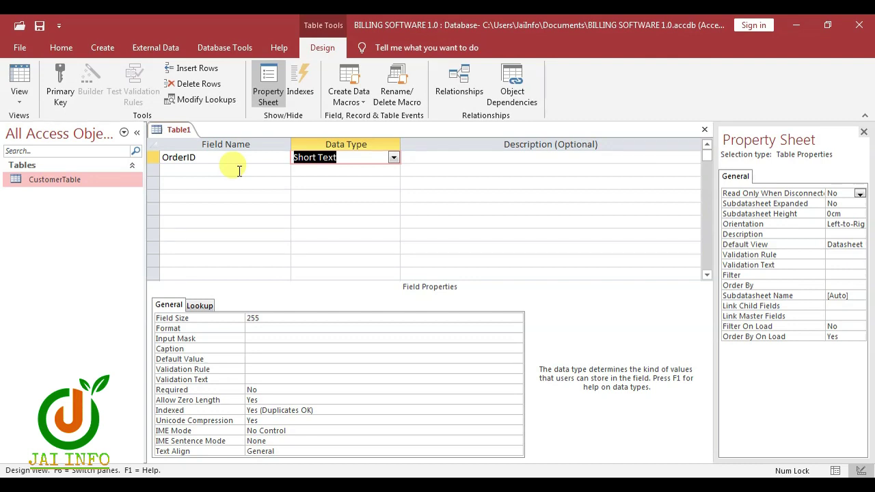
{"action": "type", "text": "autoNumber"}
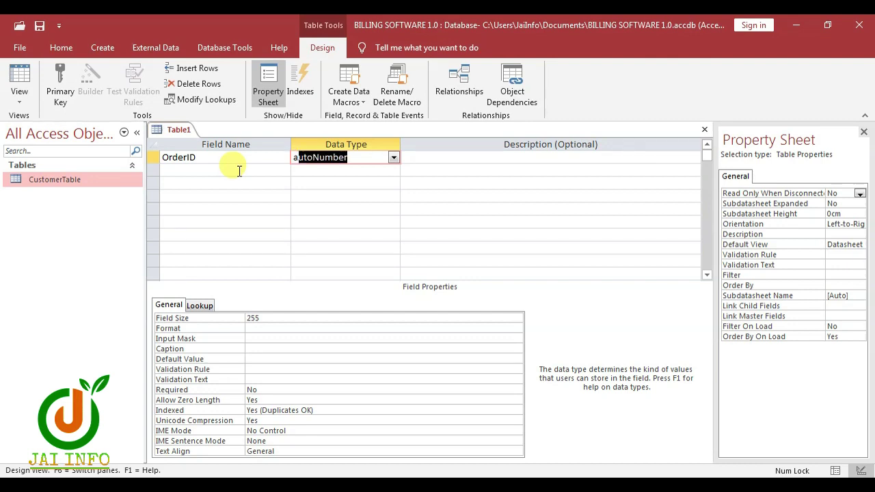
{"action": "key", "text": "Tab"}
{"action": "key", "text": "Tab"}
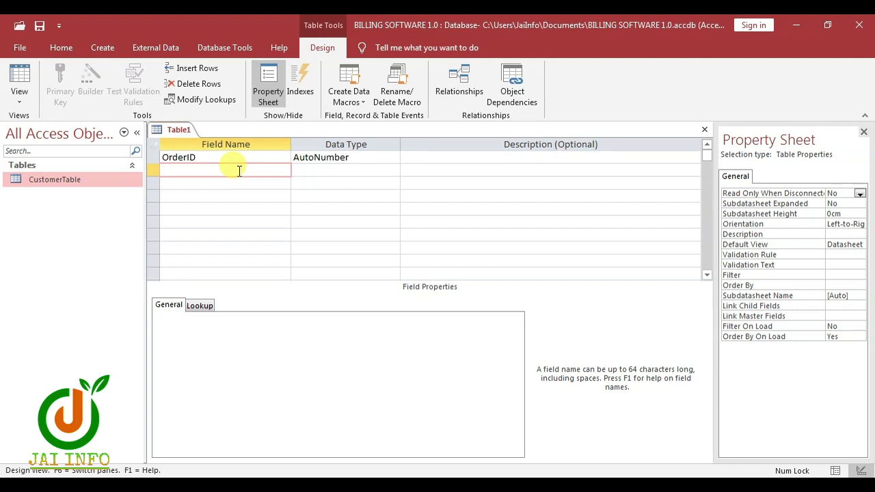
{"action": "type", "text": "CustomerID"}
{"action": "key", "text": "Tab"}
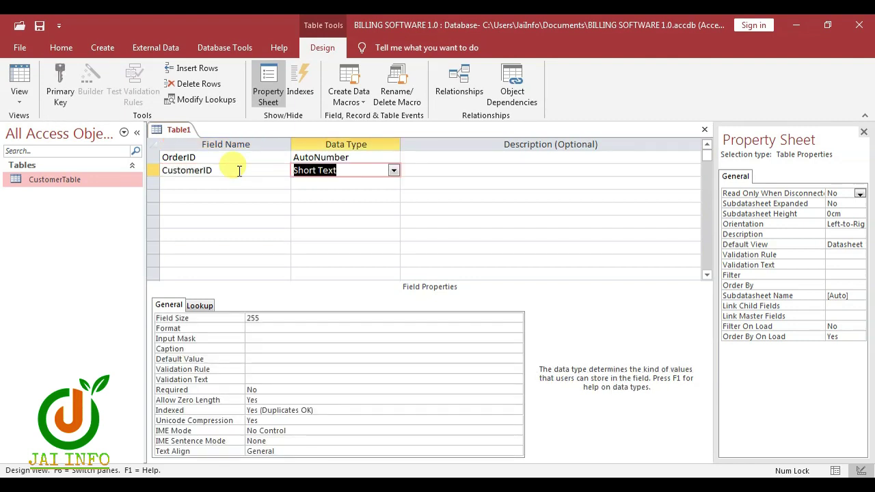
{"action": "type", "text": "n"}
{"action": "key", "text": "Tab"}
{"action": "key", "text": "Tab"}
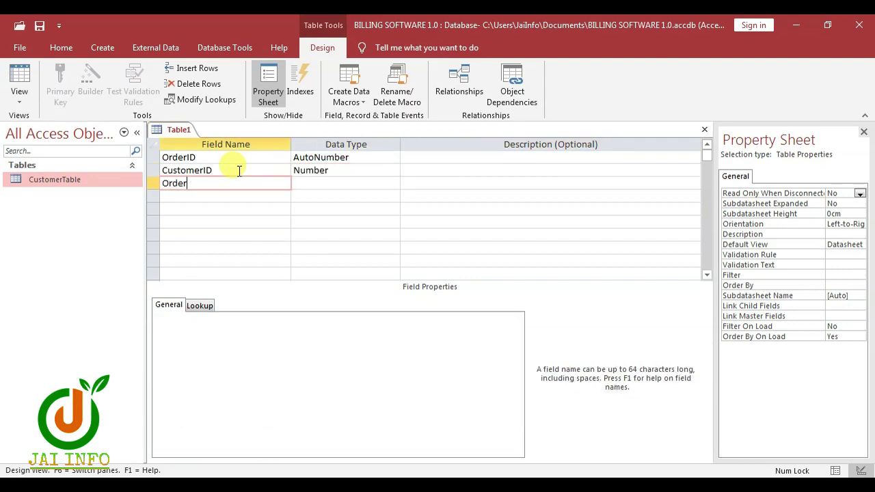
Step: Add OrderDate as Date/Time, Paid as Yes/No, and a Notes field
{"action": "type", "text": "OrderDate"}
{"action": "key", "text": "Tab"}
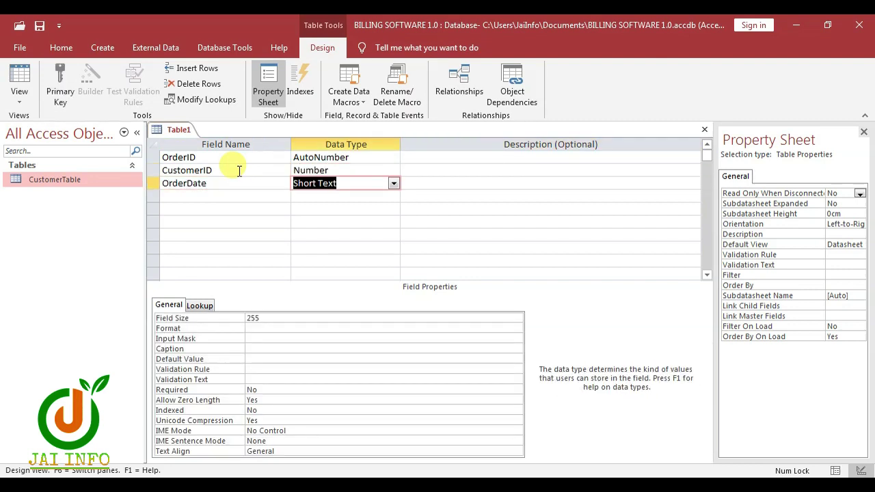
{"action": "type", "text": "date/Time"}
{"action": "key", "text": "Tab"}
{"action": "key", "text": "Tab"}
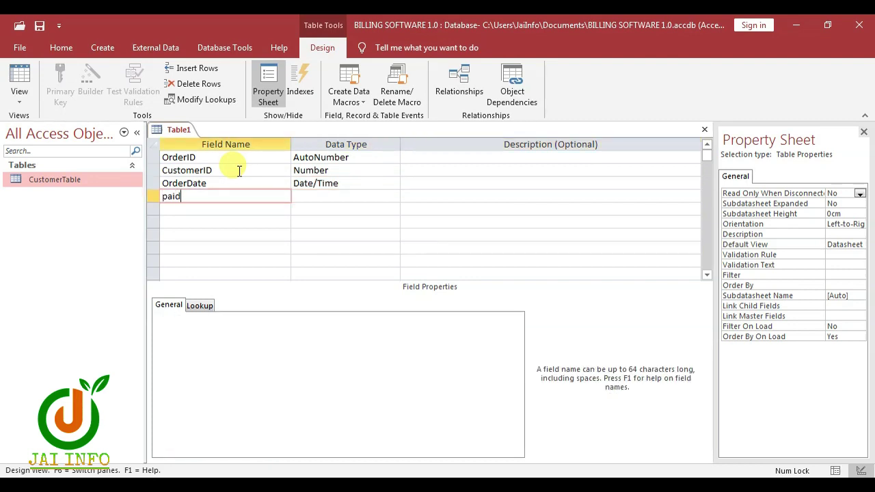
{"action": "key", "text": "Tab"}
{"action": "type", "text": "y"}
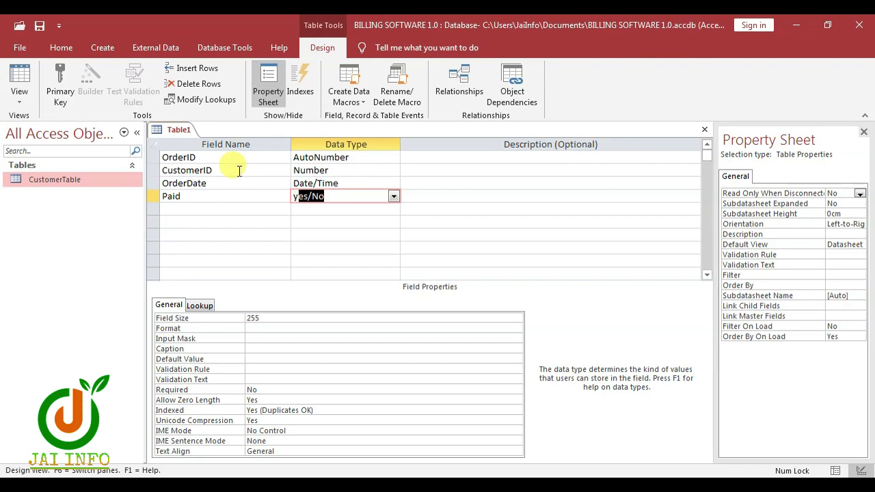
{"action": "key", "text": "Tab"}
{"action": "key", "text": "Tab"}
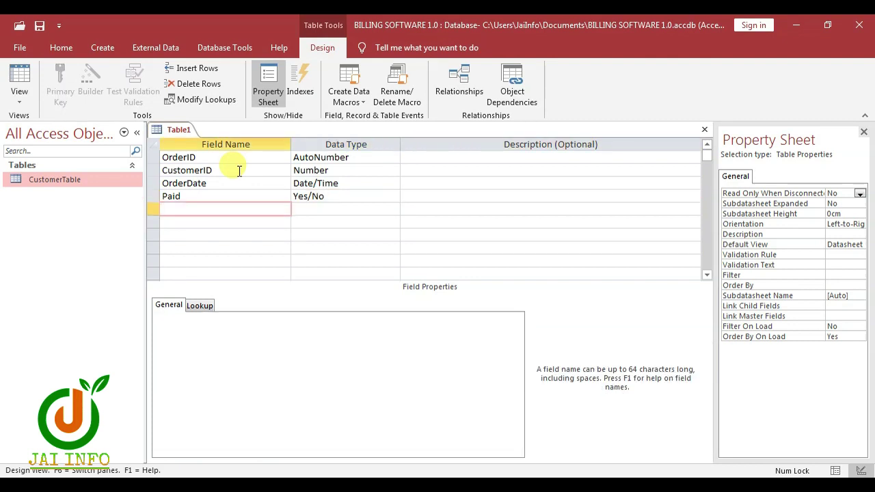
{"action": "type", "text": "Notes"}
{"action": "key", "text": "Tab"}
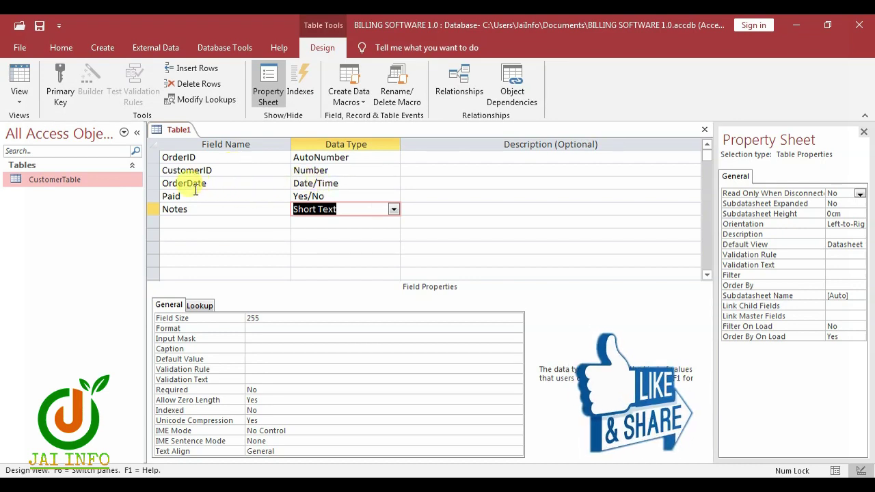
Step: Make OrderDate default to the current date with =Now()
{"action": "left_click", "coordinate": [347, 183]}
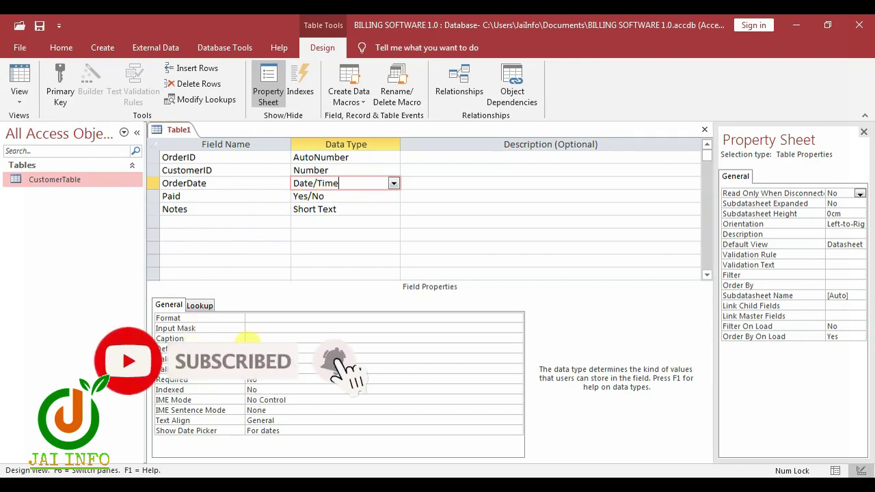
{"action": "left_click", "coordinate": [328, 349]}
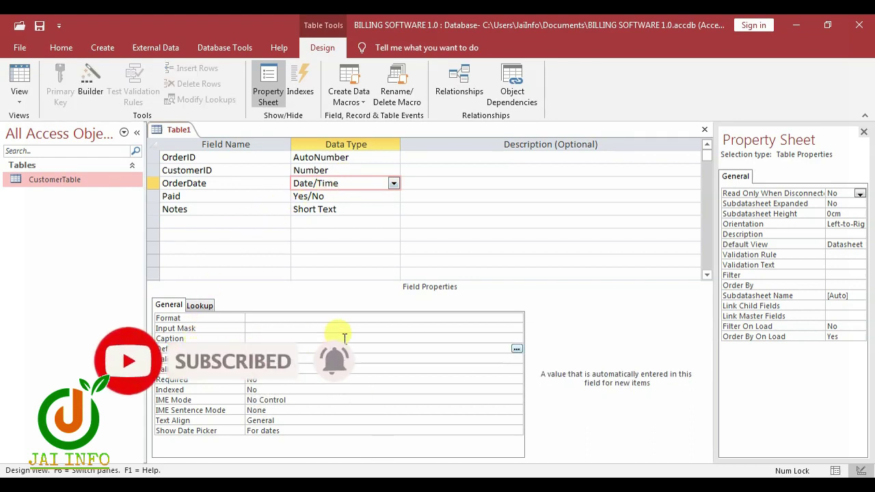
{"action": "type", "text": "=no"}
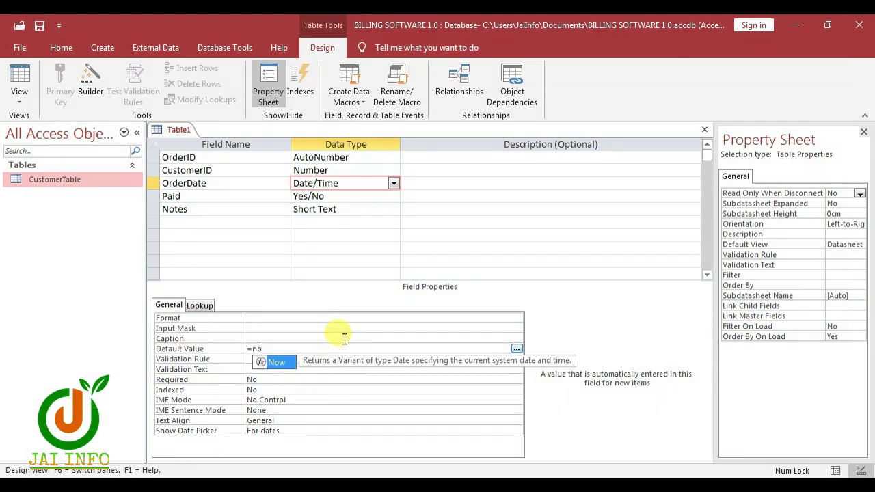
{"action": "key", "text": "Tab"}
{"action": "type", "text": "()"}
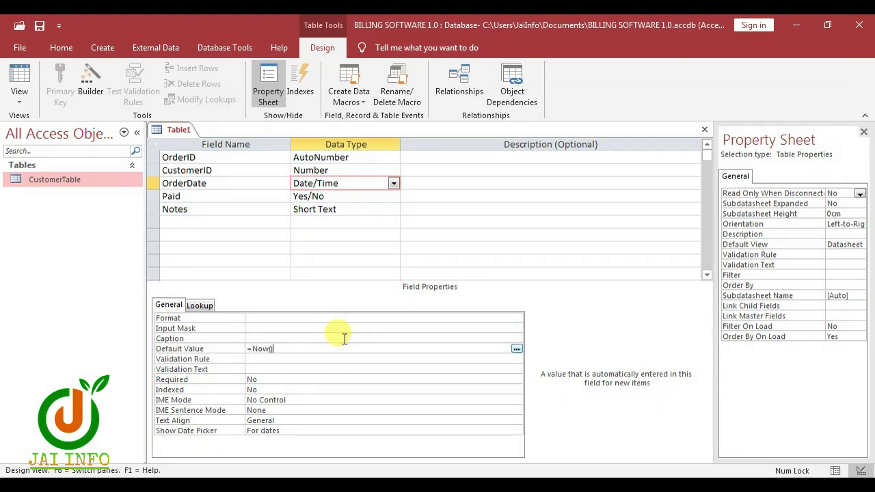
{"action": "key", "text": "Return"}
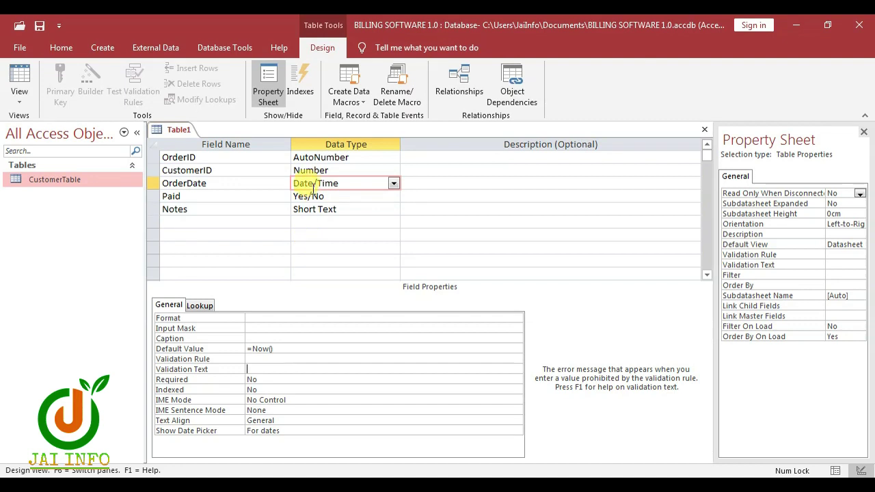
Step: Limit the Notes field size to 25 characters and save the table
{"action": "left_click", "coordinate": [336, 210]}
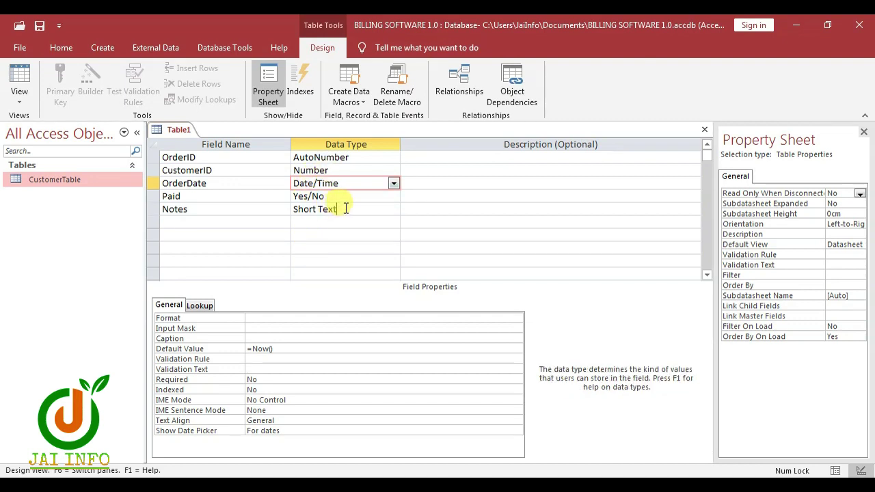
{"action": "left_click", "coordinate": [269, 319]}
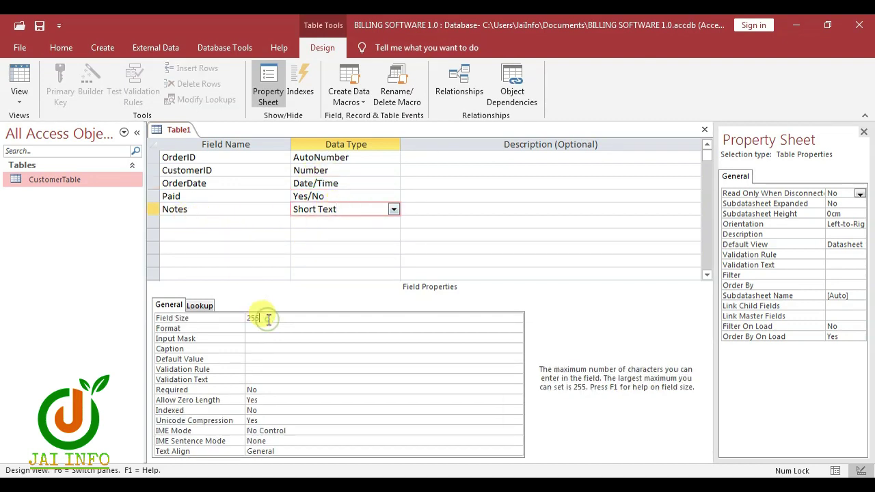
{"action": "key", "text": "BackSpace"}
{"action": "key", "text": "ctrl+s"}
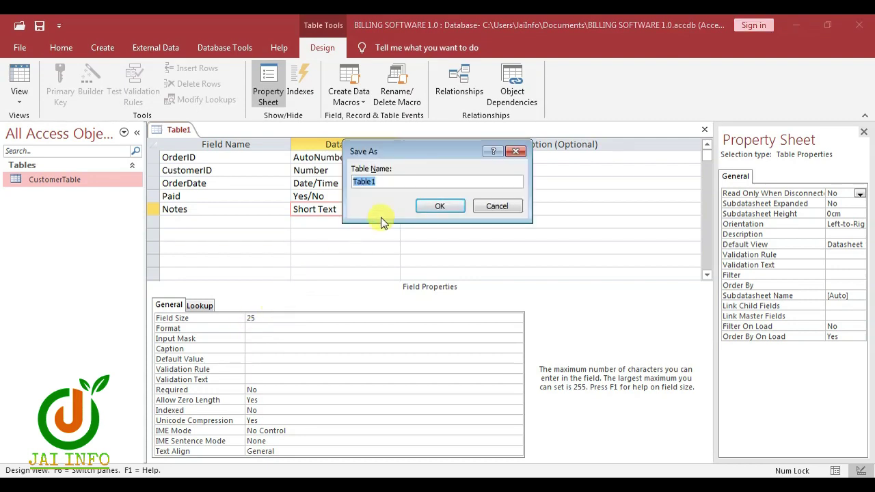
Step: Name the table 'OrterTable', let Access add a primary key, and close the design
{"action": "type", "text": "Or"}
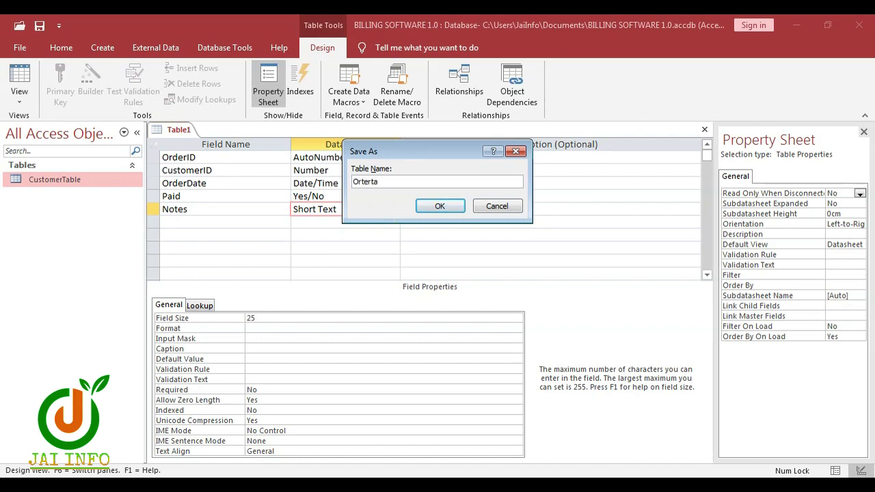
{"action": "type", "text": "terTable"}
{"action": "left_click", "coordinate": [440, 205]}
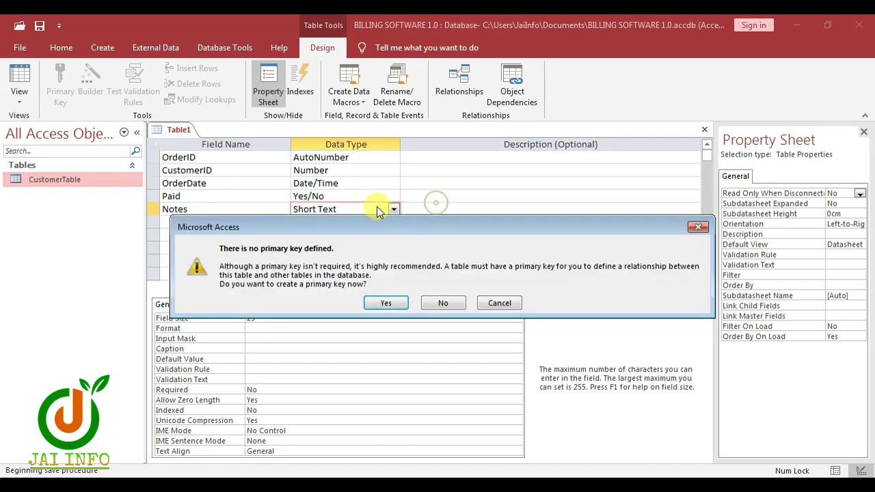
{"action": "left_click", "coordinate": [393, 304]}
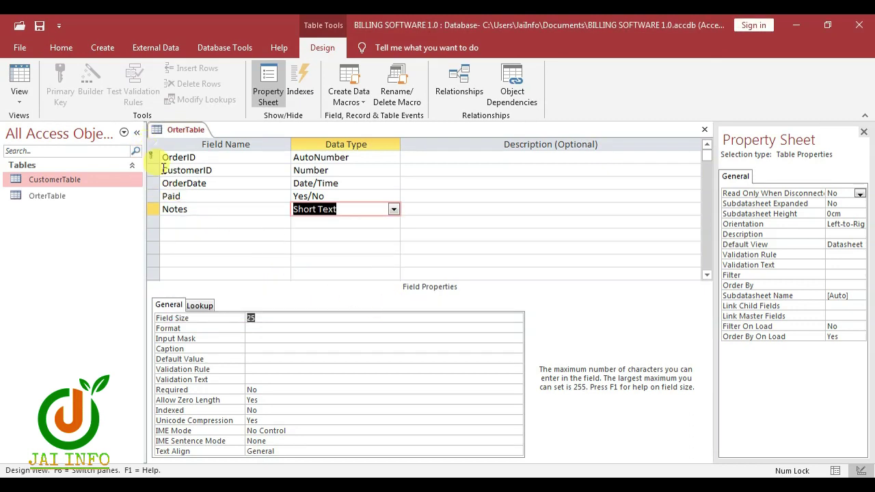
{"action": "key", "text": "ctrl+w"}
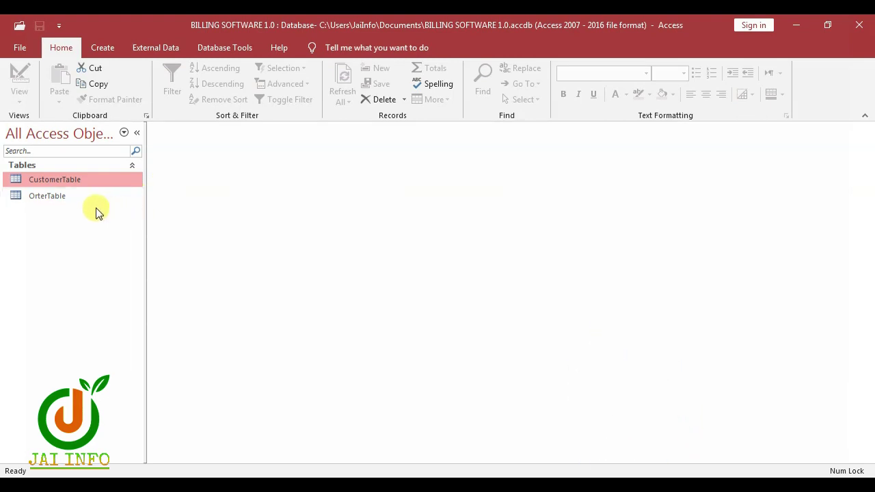
Step: Open a new blank table in Table Design view from the Create ribbon
{"action": "left_click", "coordinate": [100, 54]}
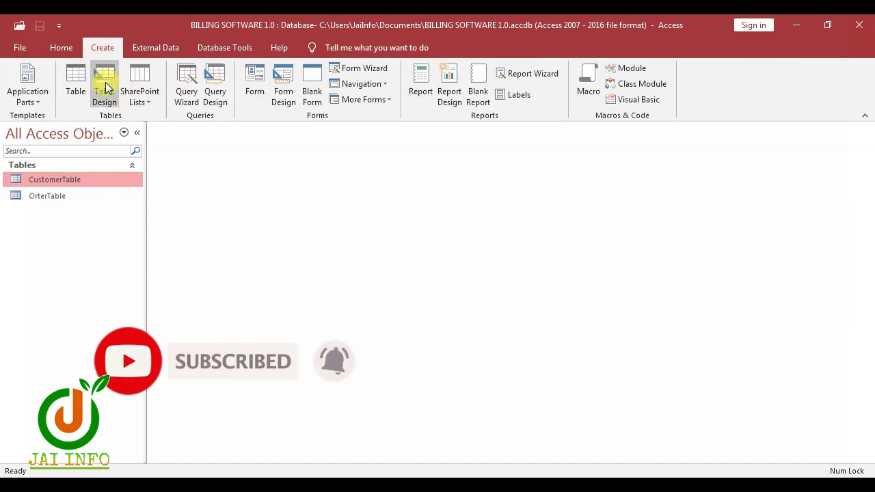
{"action": "left_click", "coordinate": [100, 85]}
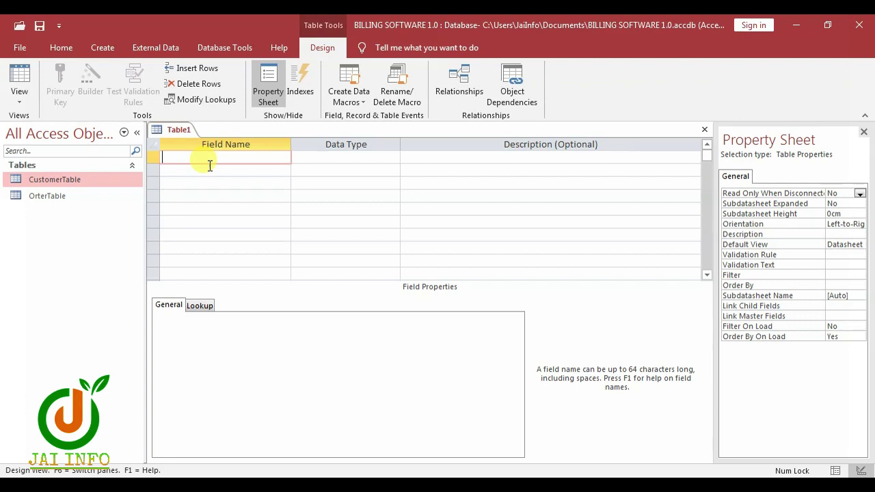
Step: Add OrderDetailID as an AutoNumber field and OrderID as a Number field
{"action": "type", "text": "OrderDetailID"}
{"action": "key", "text": "Tab"}
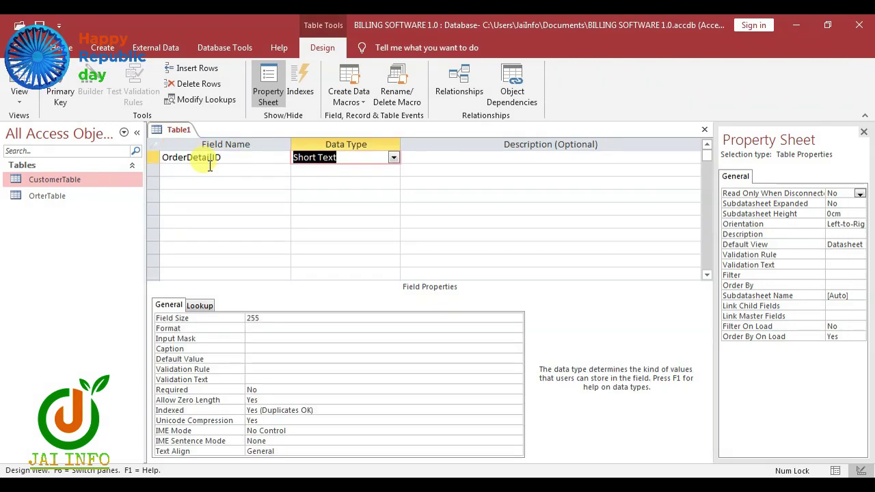
{"action": "type", "text": "autoNumber"}
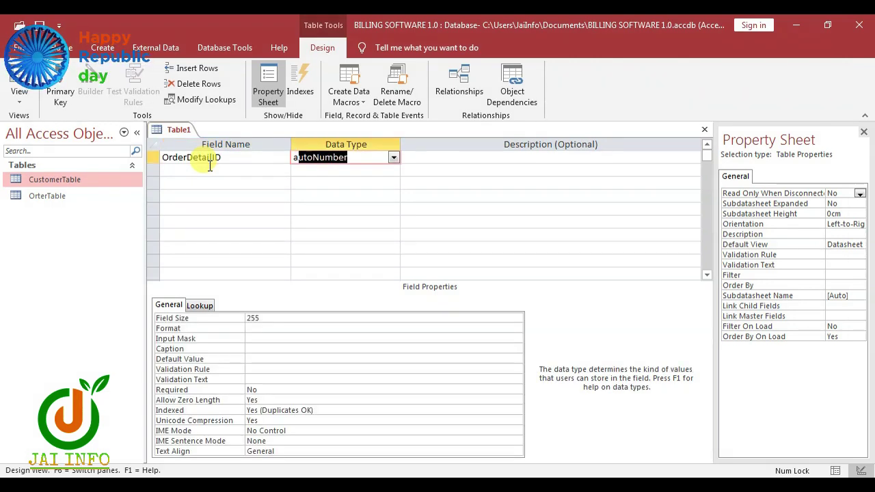
{"action": "left_click", "coordinate": [210, 166]}
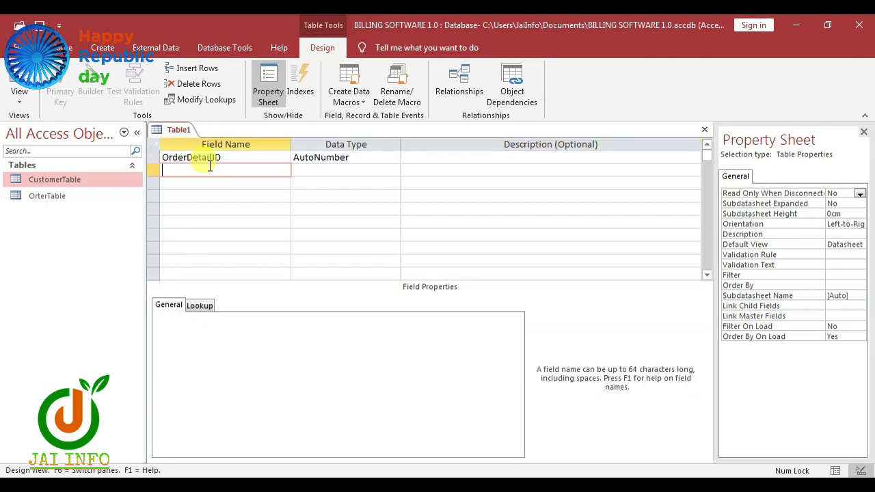
{"action": "type", "text": "OrderID"}
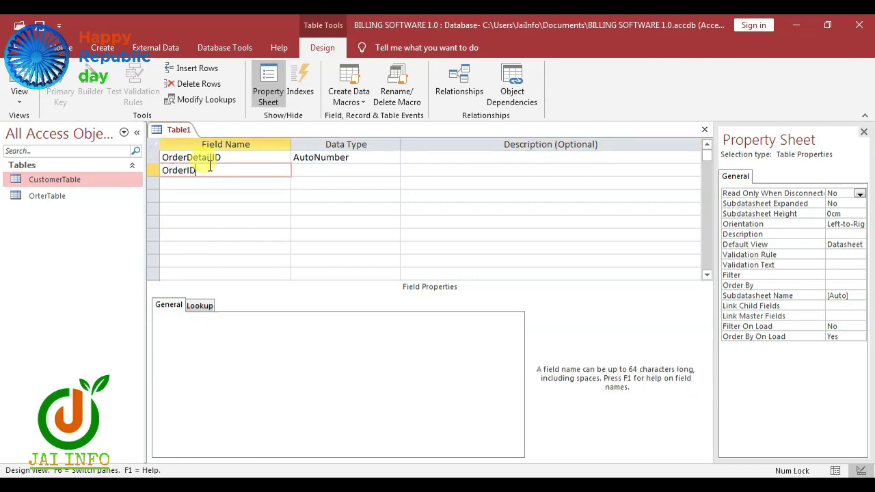
{"action": "key", "text": "Tab"}
{"action": "type", "text": "n"}
{"action": "key", "text": "Tab"}
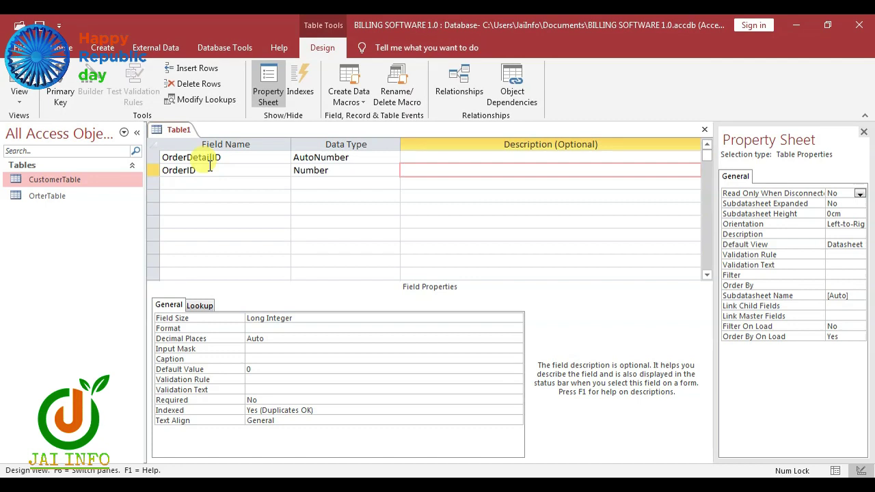
{"action": "key", "text": "Tab"}
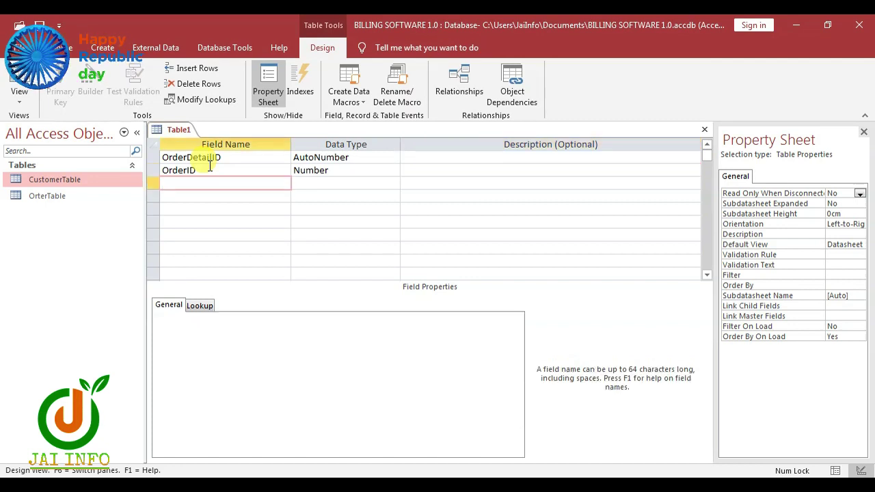
Step: Add ProductName as Short Text, Quntity as Number and Price as Currency, then save
{"action": "type", "text": "ProductName"}
{"action": "key", "text": "Tab"}
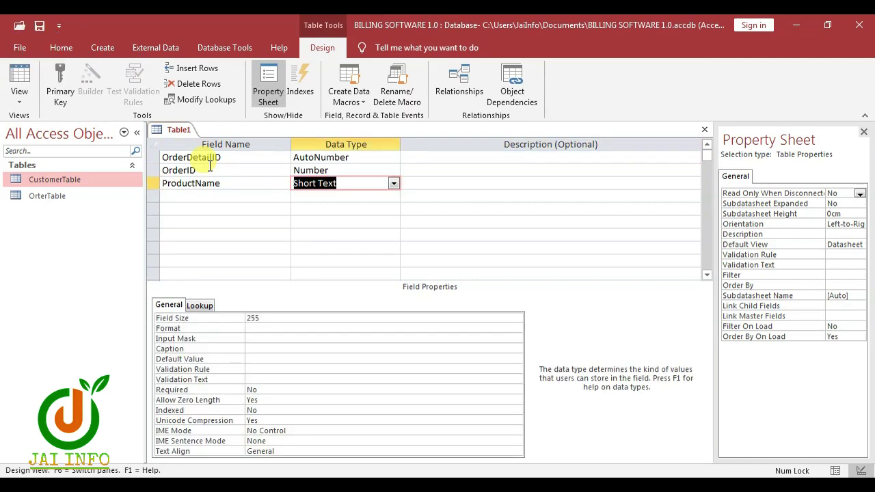
{"action": "key", "text": "Tab"}
{"action": "key", "text": "Tab"}
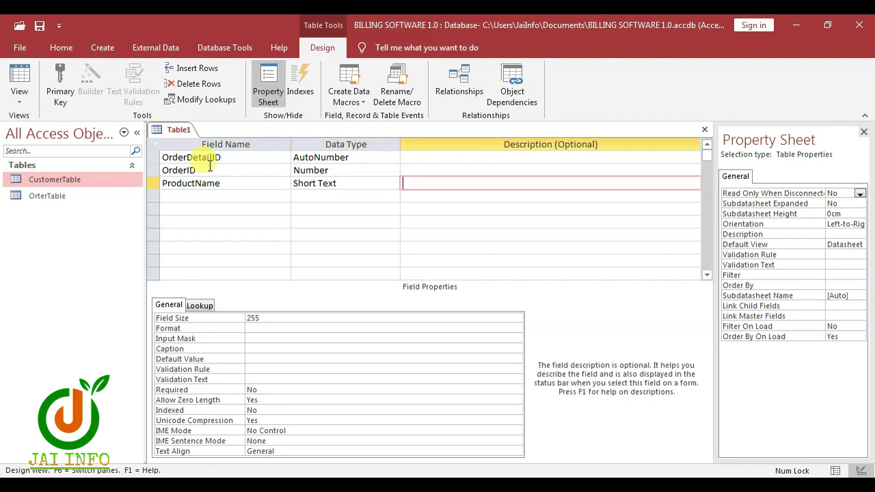
{"action": "type", "text": "Qu"}
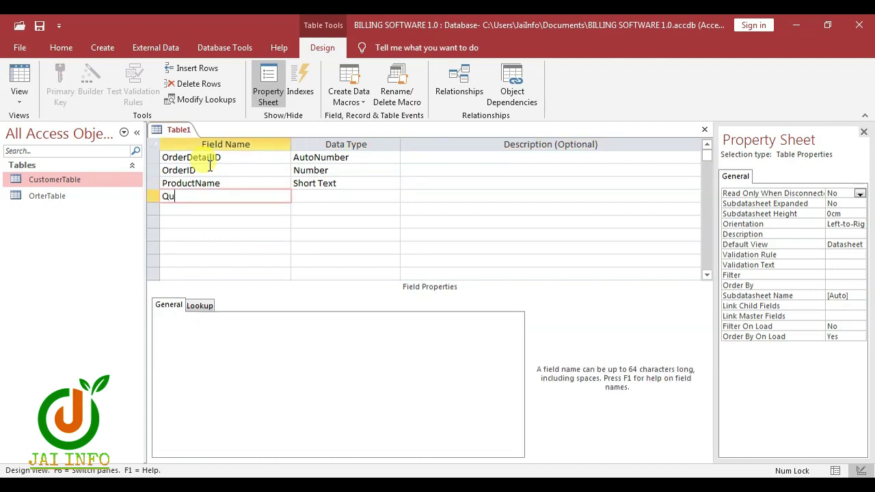
{"action": "type", "text": "ntity"}
{"action": "key", "text": "Tab"}
{"action": "type", "text": "n"}
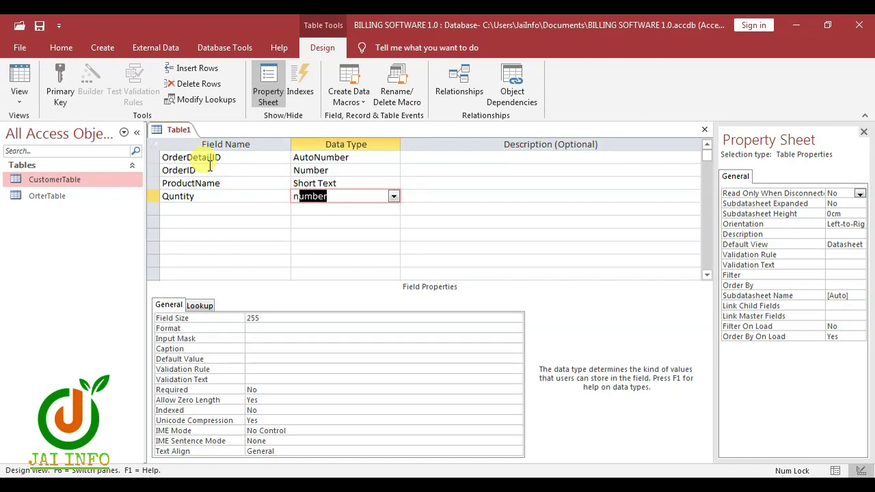
{"action": "key", "text": "Tab"}
{"action": "key", "text": "Tab"}
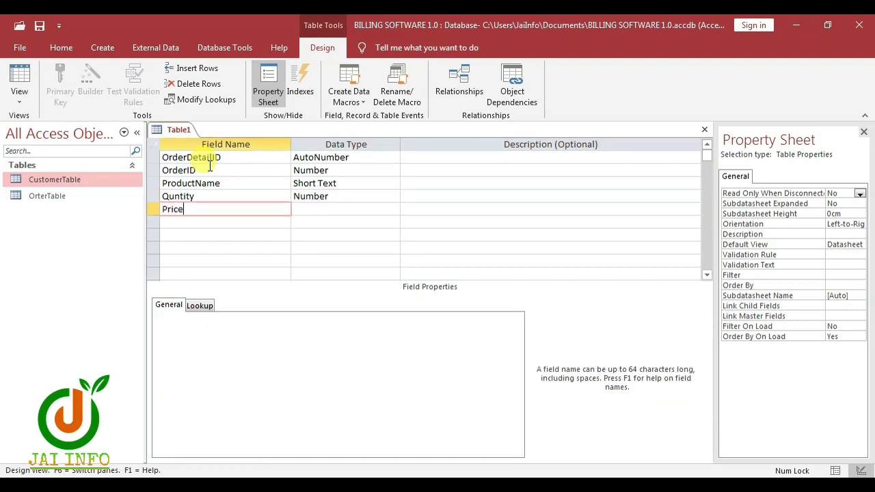
{"action": "key", "text": "Tab"}
{"action": "type", "text": "c"}
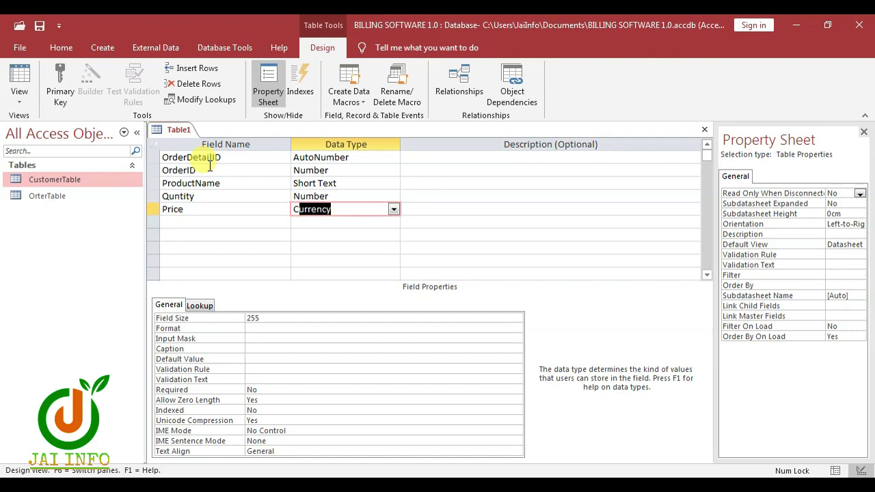
{"action": "key", "text": "Tab"}
{"action": "key", "text": "Tab"}
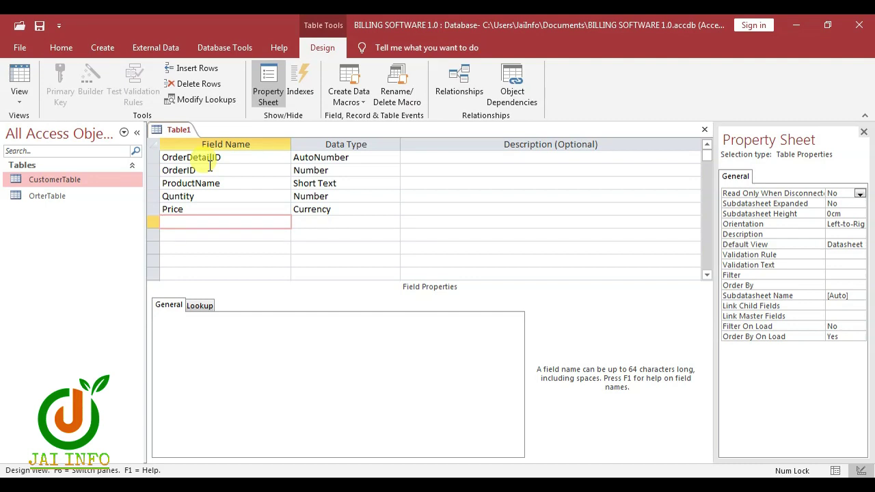
{"action": "key", "text": "ctrl+s"}
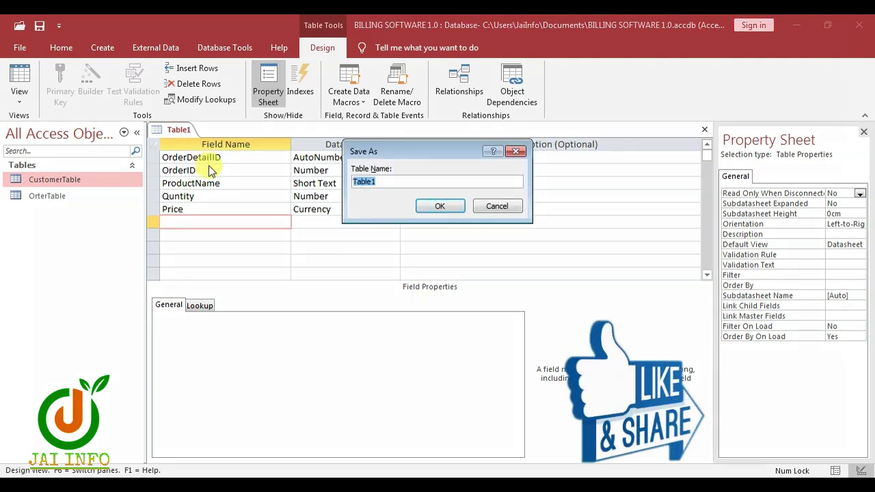
Step: Save the new table as OrderDetailTable and accept Access's primary key
{"action": "type", "text": "OrderDetailTable"}
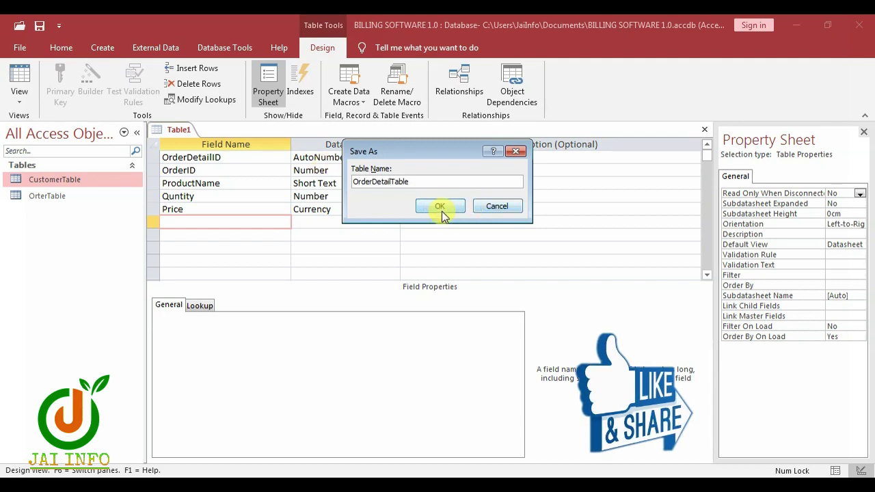
{"action": "left_click", "coordinate": [441, 208]}
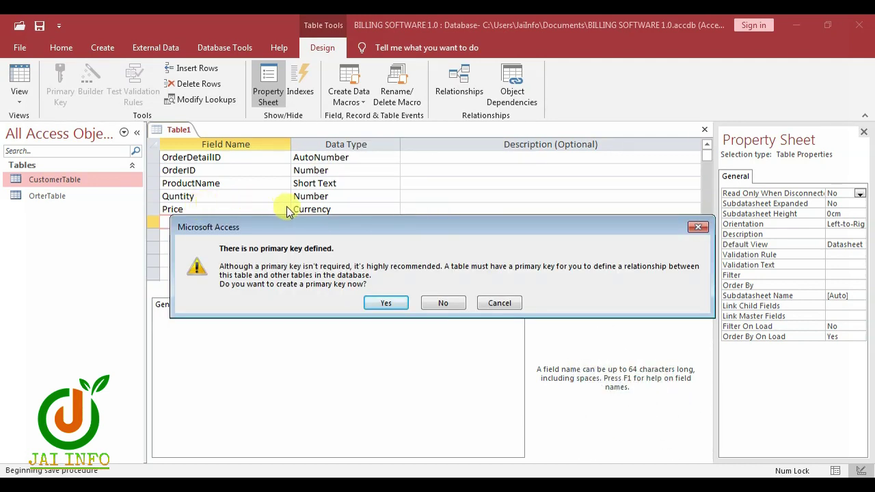
{"action": "left_click", "coordinate": [374, 304]}
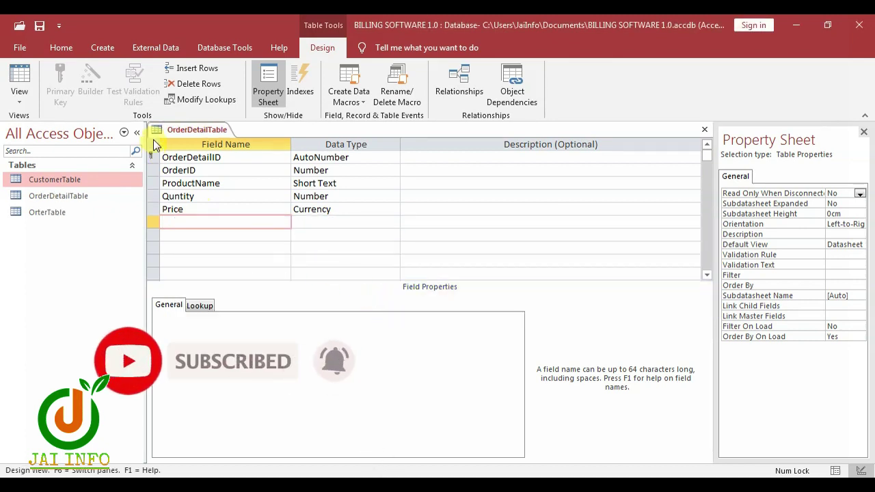
Step: Close the OrderDetailTable design view
{"action": "right_click", "coordinate": [172, 131]}
{"action": "left_click", "coordinate": [213, 136]}
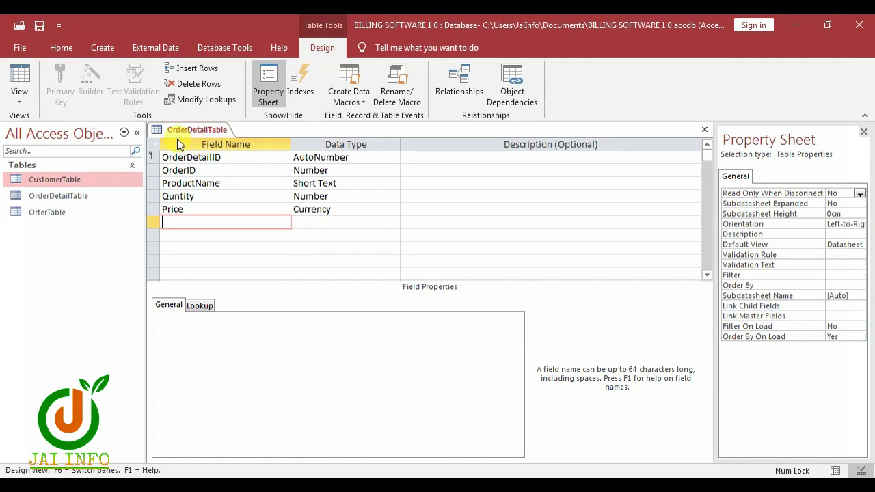
{"action": "key", "text": "ctrl+w"}
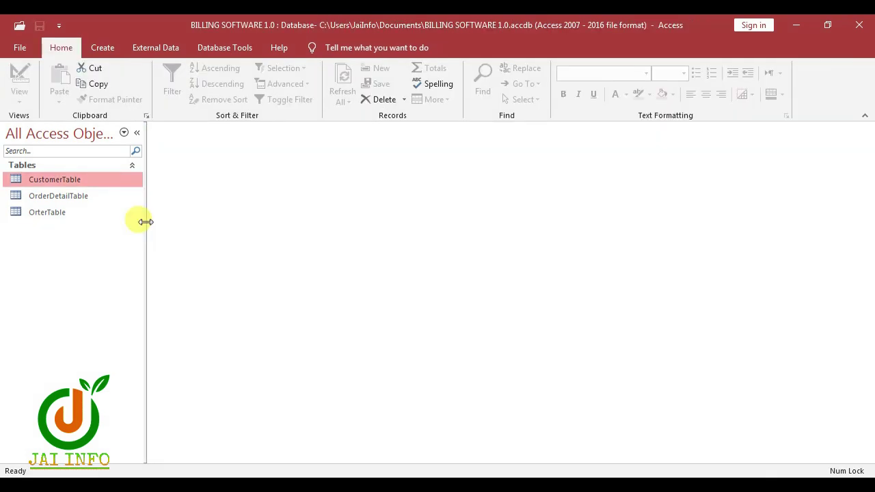